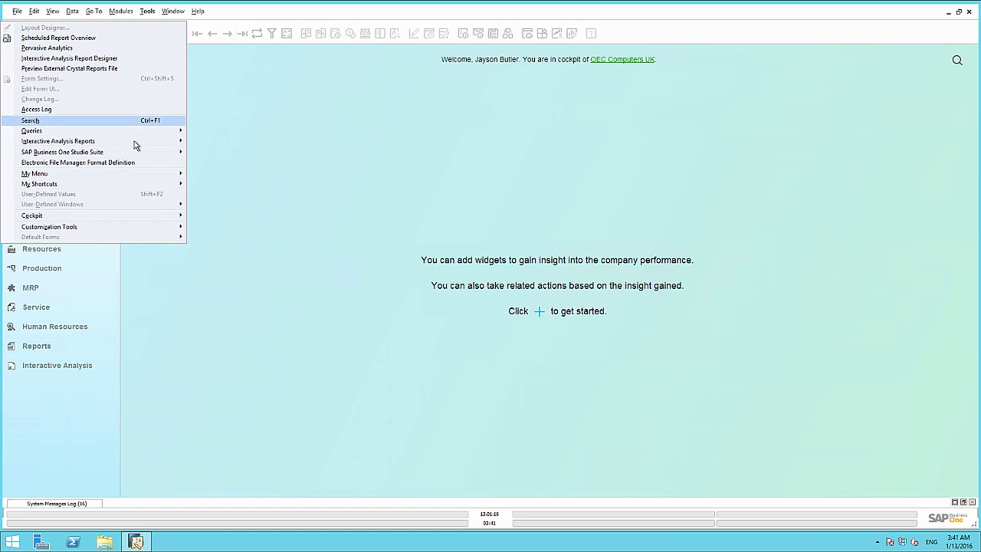
Open the eDOC_simple_XX_V1 project in Electronic File Manager's Format Definition and map source node DocNum to the header node DocuNum.
click(133, 162)
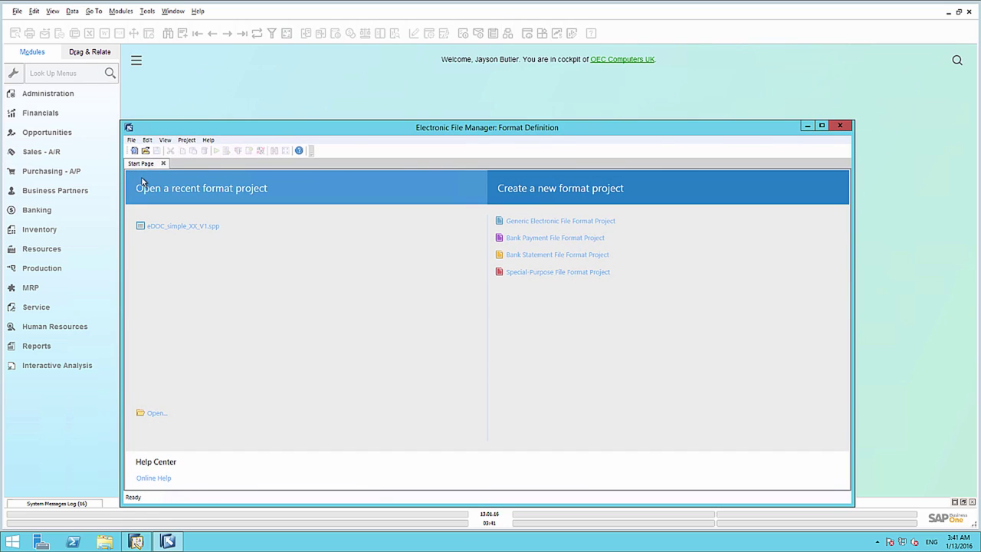
click(209, 231)
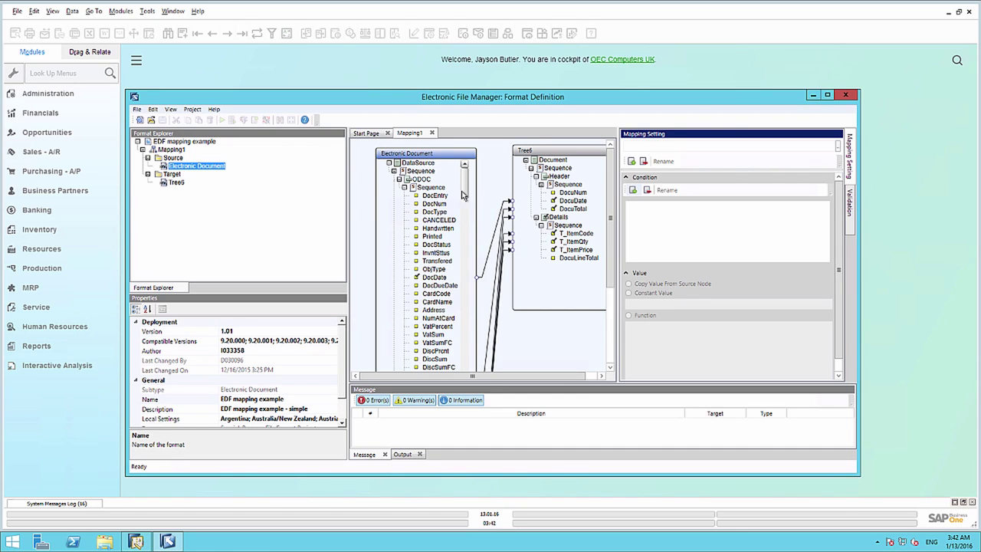
drag(447, 204, 558, 195)
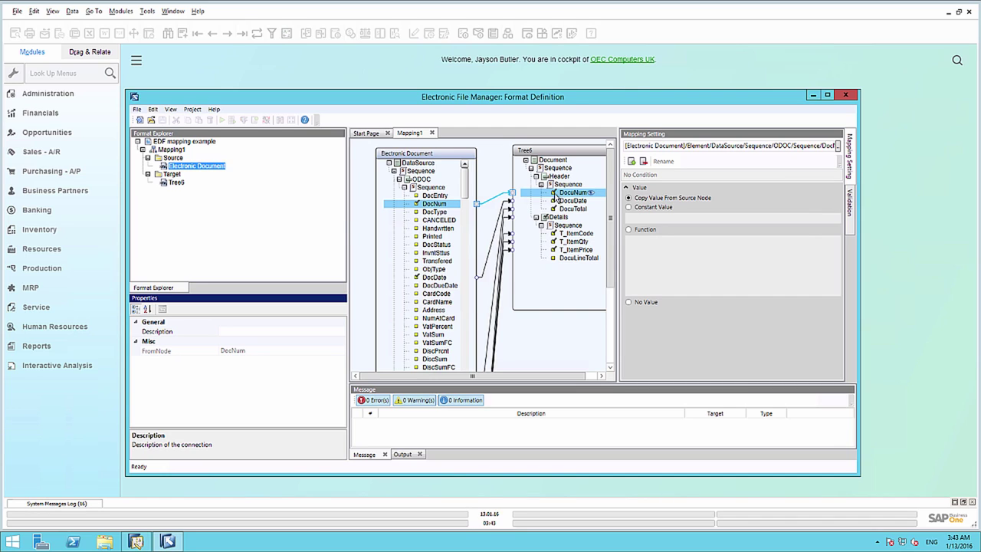
Save the format project and close the Format Definition window.
click(136, 109)
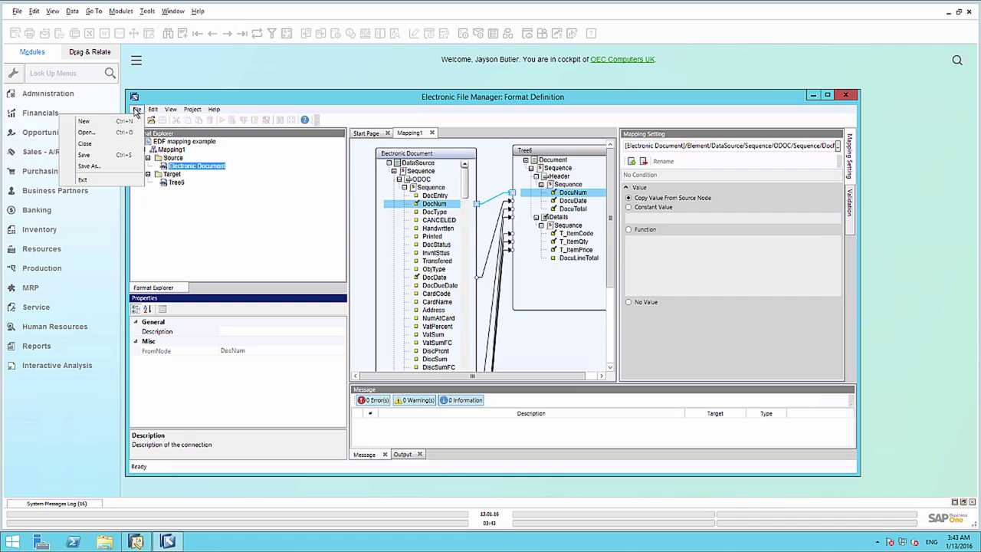
click(119, 155)
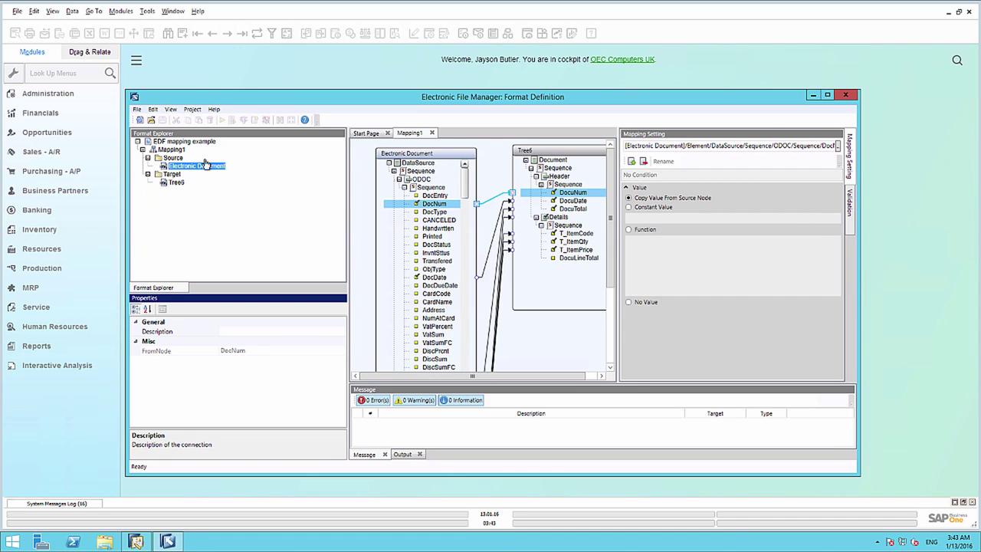
click(846, 96)
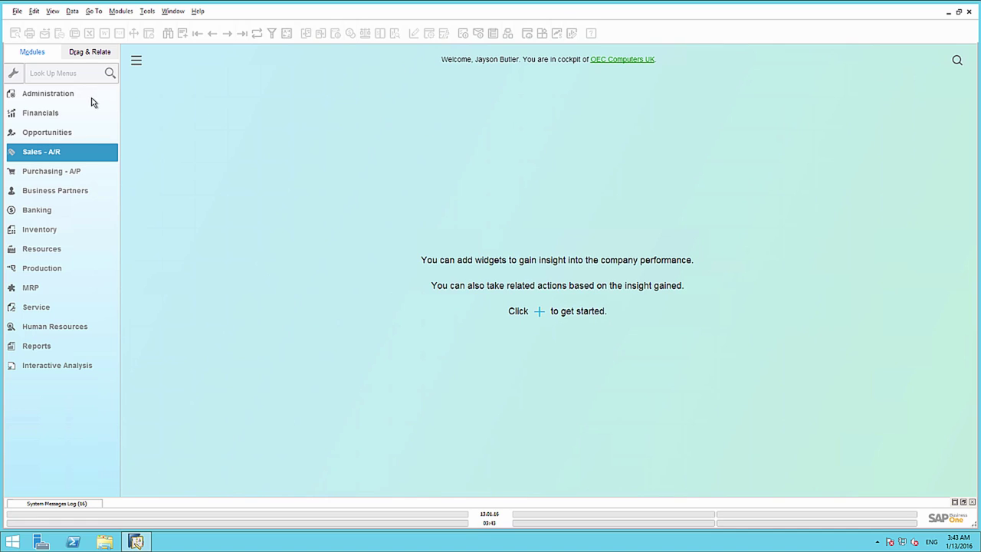
Enable electronic documents in the Document Settings under System Initialization.
click(70, 97)
click(71, 97)
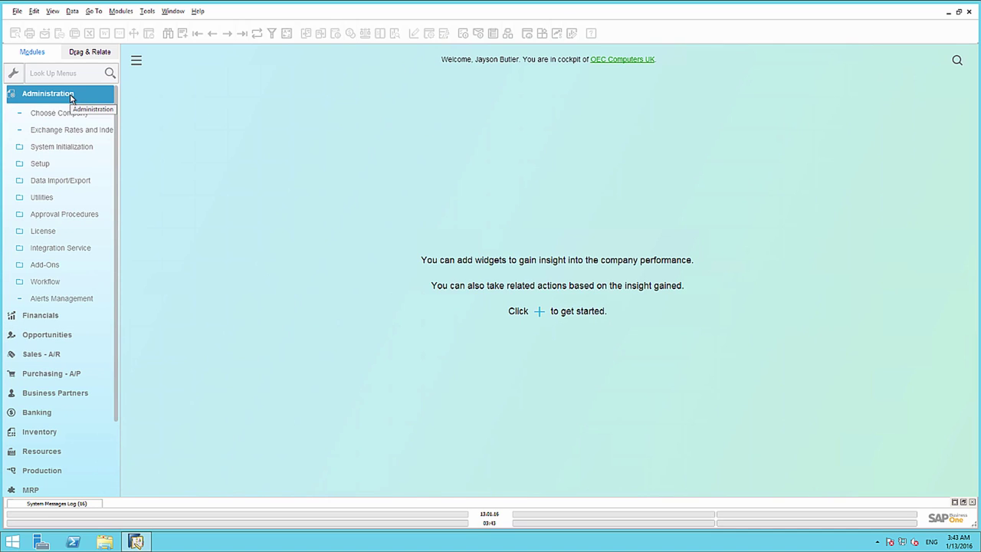
click(74, 147)
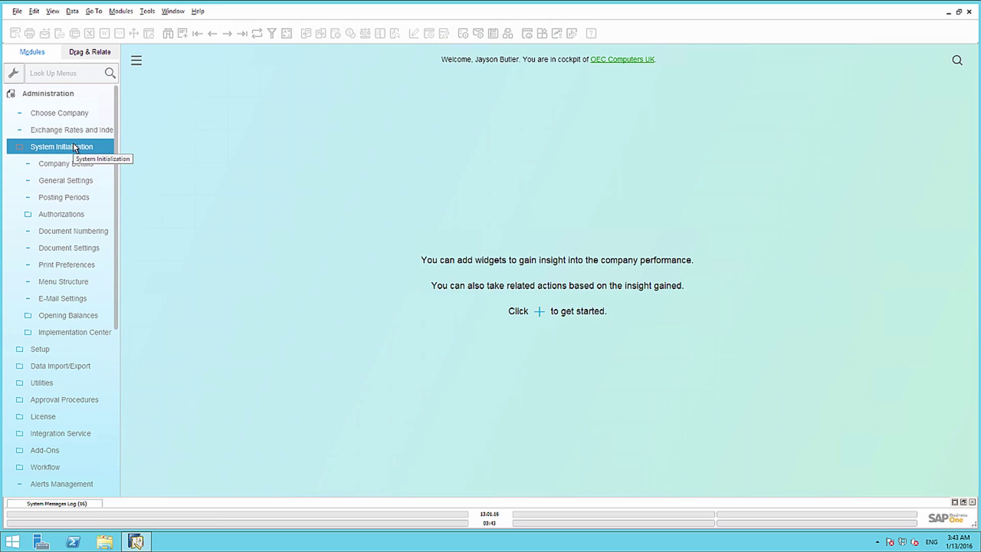
click(82, 248)
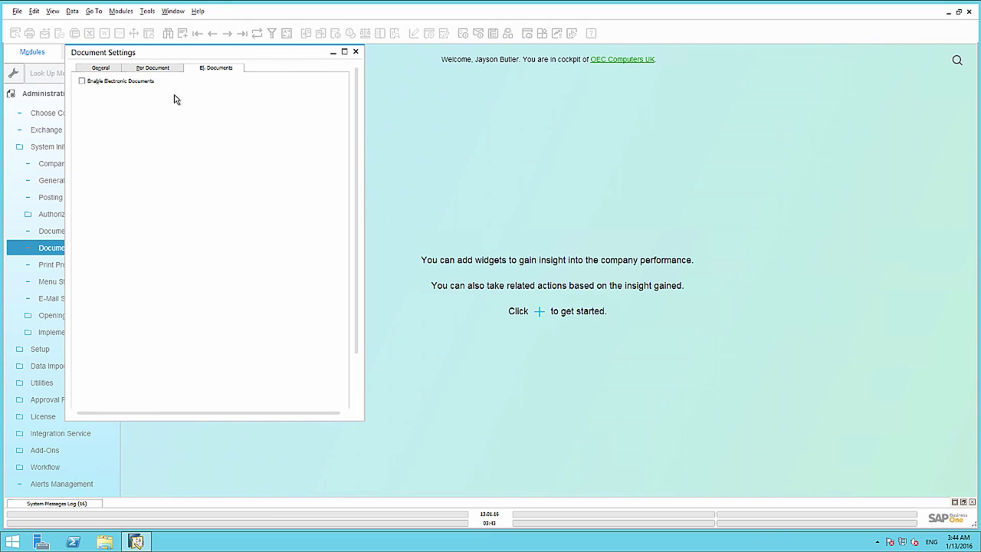
click(82, 81)
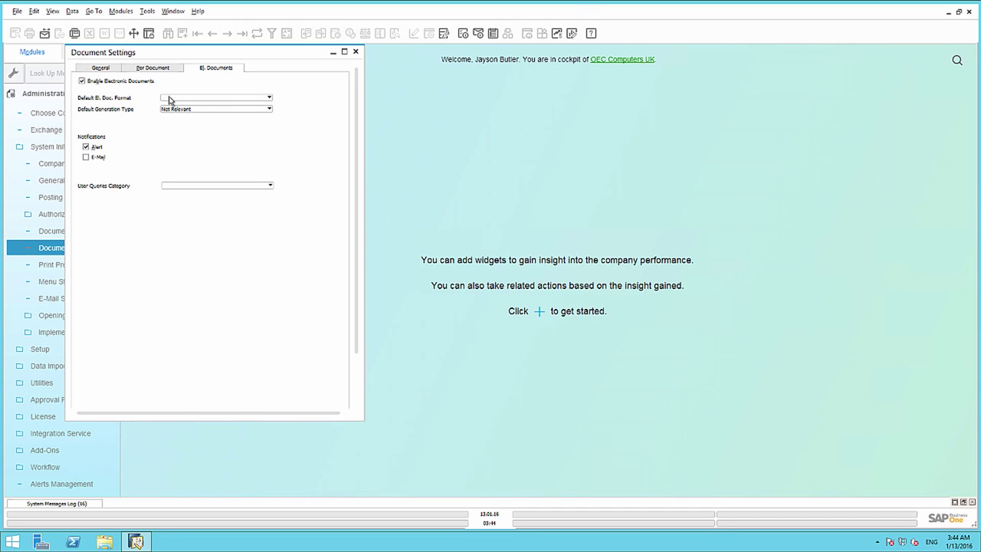
Define a new default electronic document format by uploading the special-purpose EDF mapping example project into the empty row of the format list.
click(251, 98)
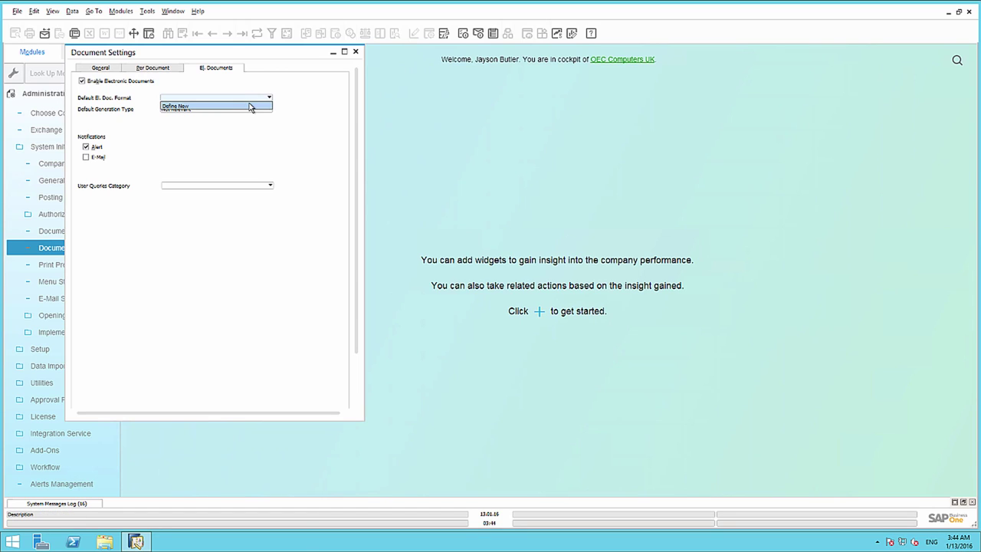
click(250, 105)
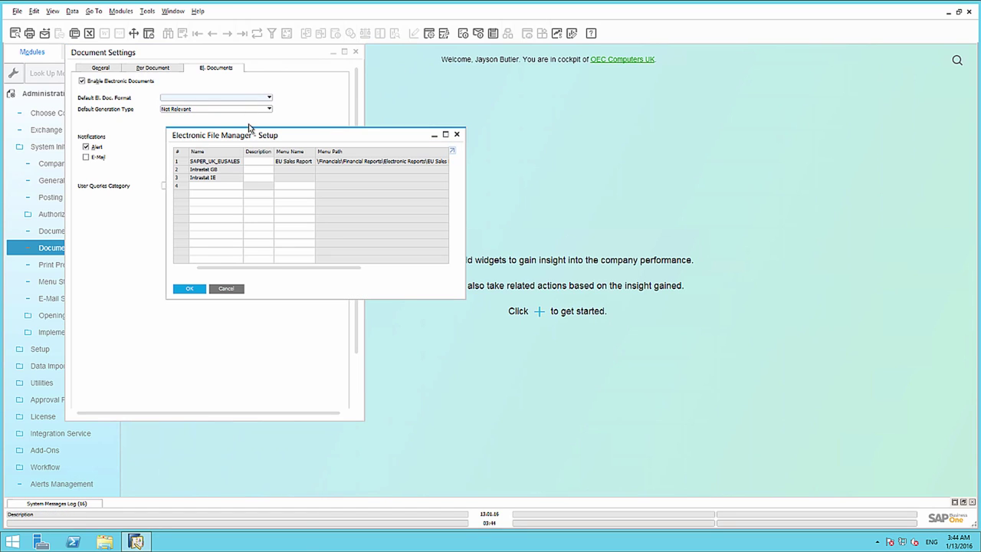
right_click(183, 188)
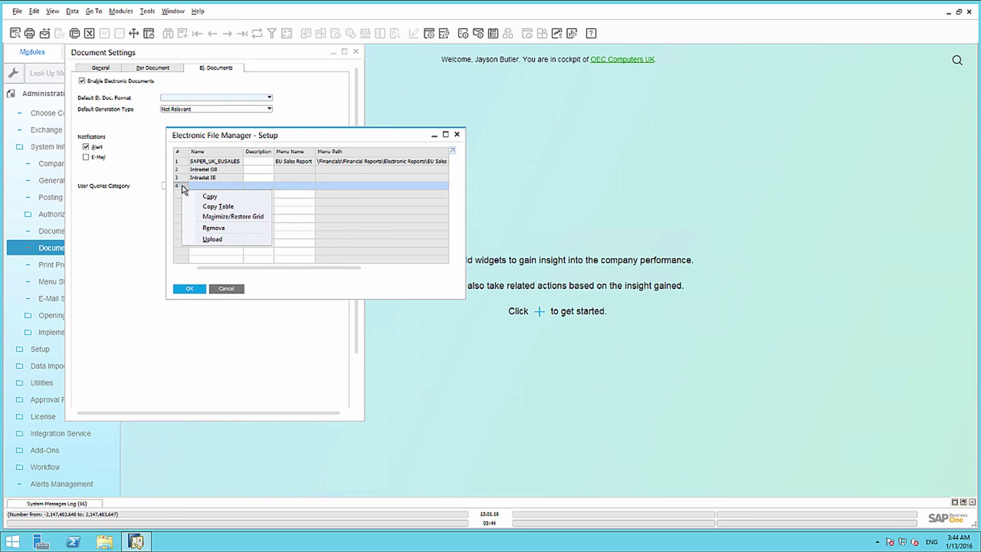
click(209, 239)
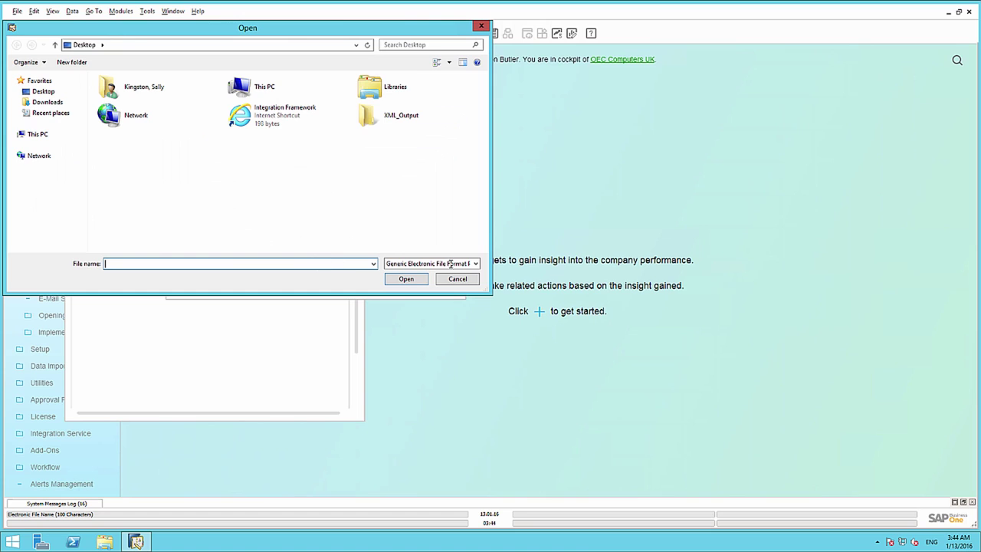
click(474, 263)
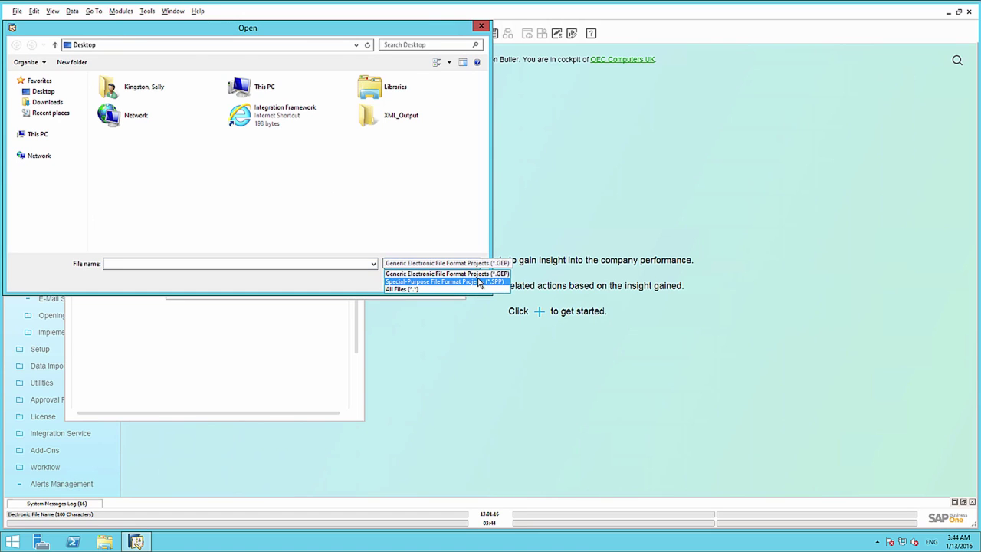
click(479, 276)
double_click(144, 147)
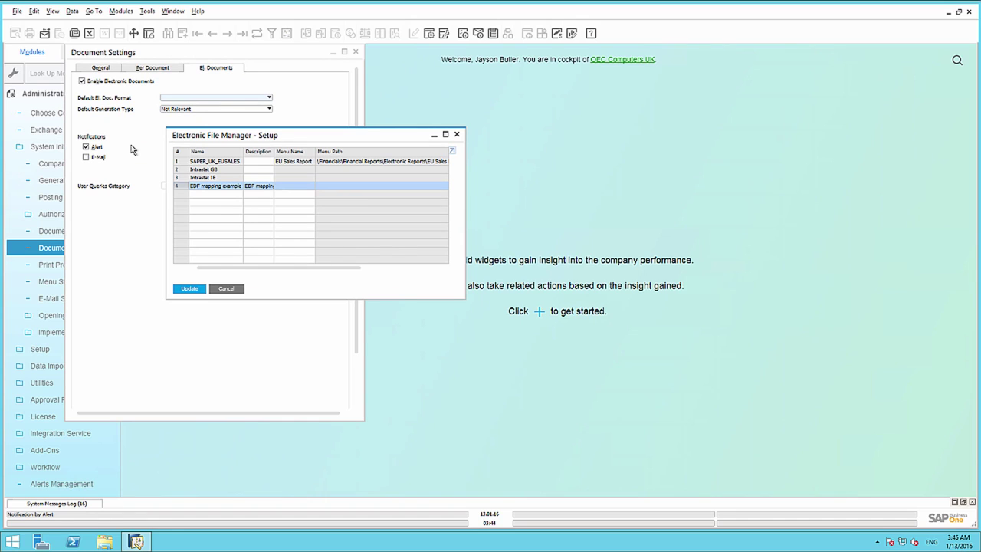
click(190, 289)
click(190, 289)
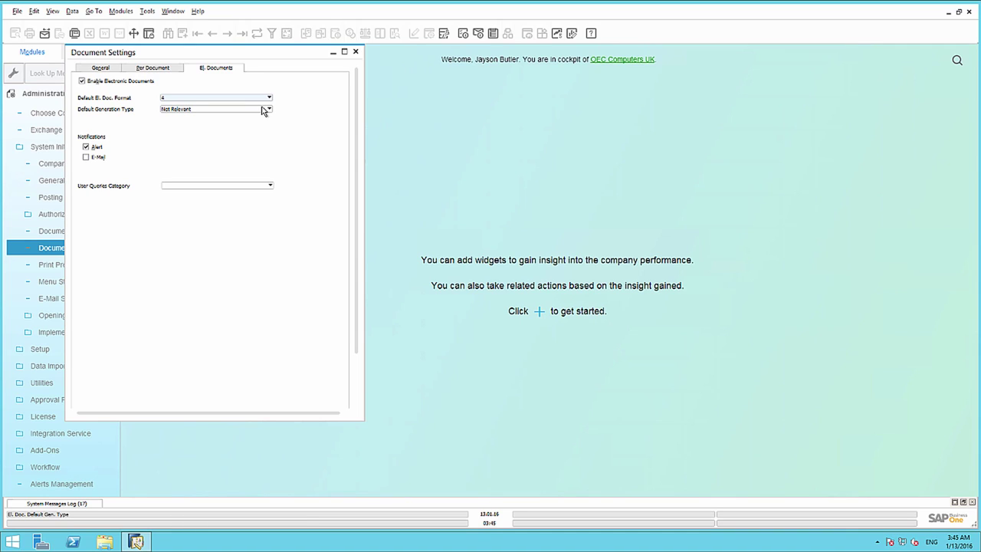
Review the default generation types, keep Not Relevant, and save the document settings.
click(263, 110)
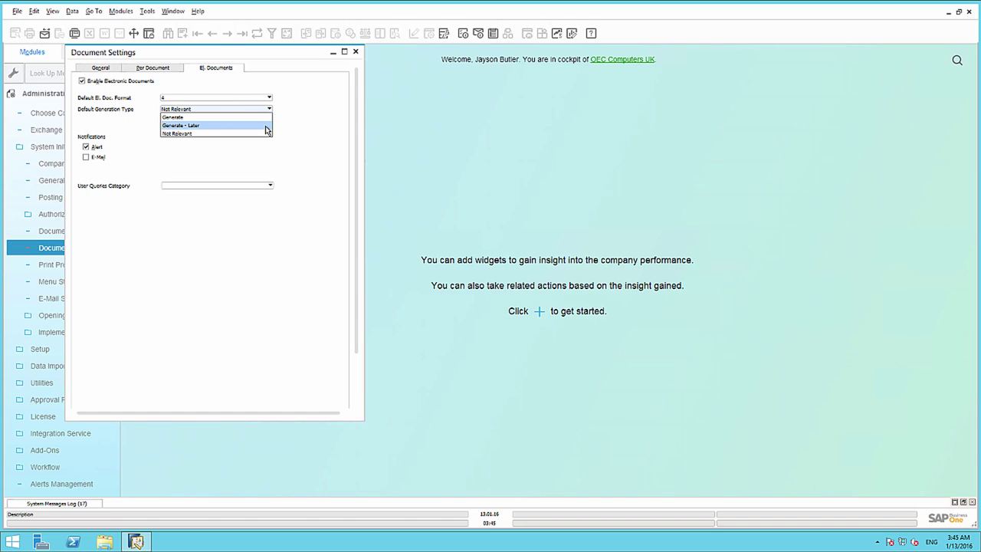
click(303, 128)
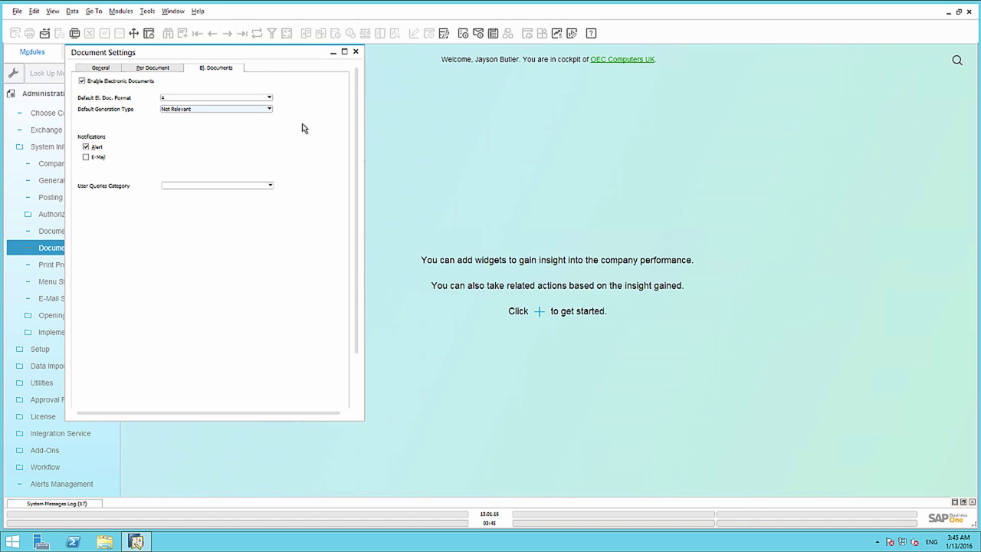
scroll(344, 357, down, 2)
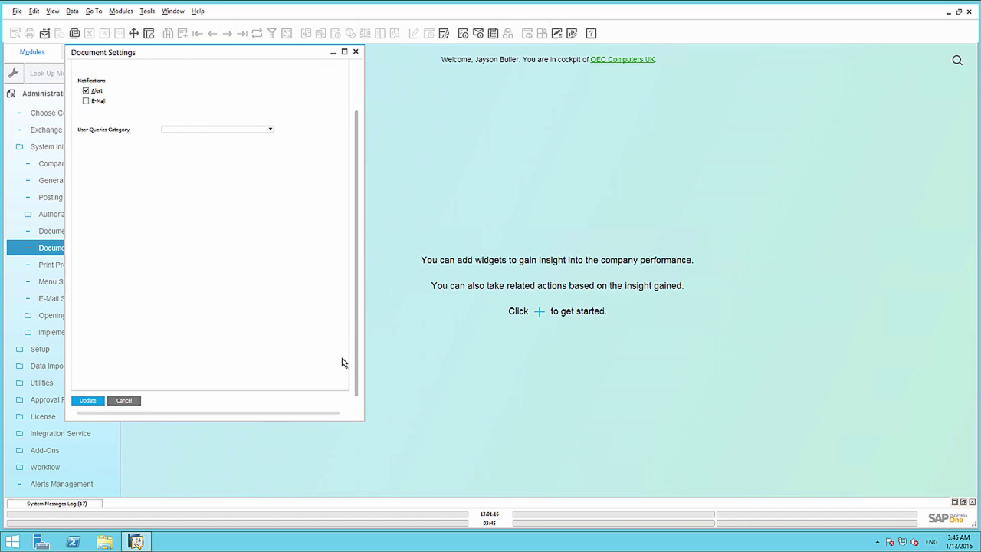
click(88, 401)
click(96, 402)
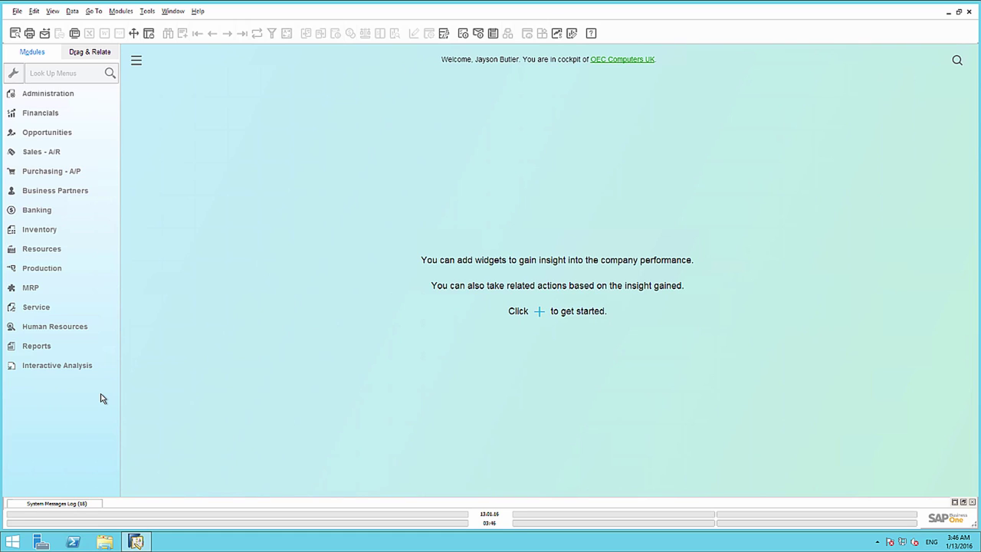
Mark the Primary numbering series of A/R Invoices as a digital series and accept activating the electronic document functionality.
click(59, 97)
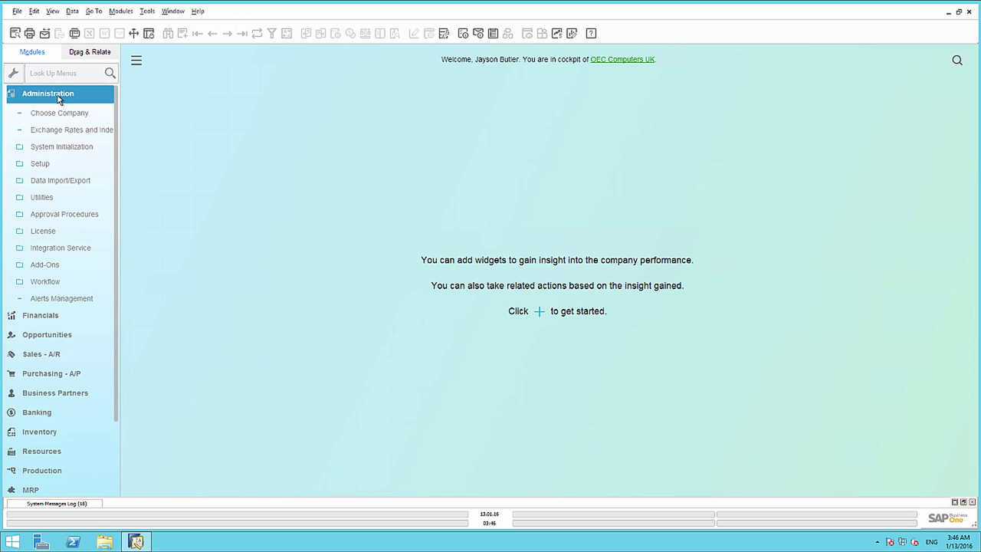
click(66, 146)
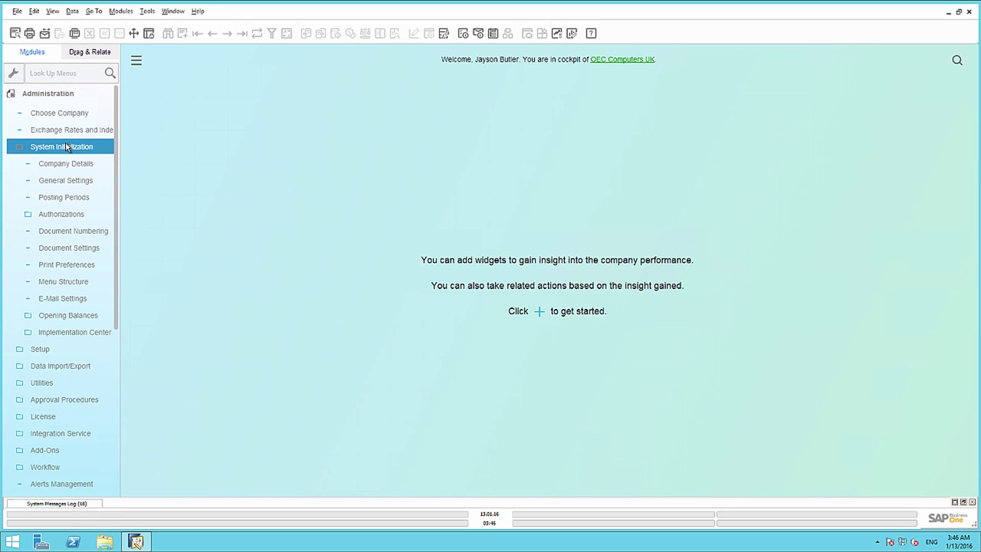
click(71, 233)
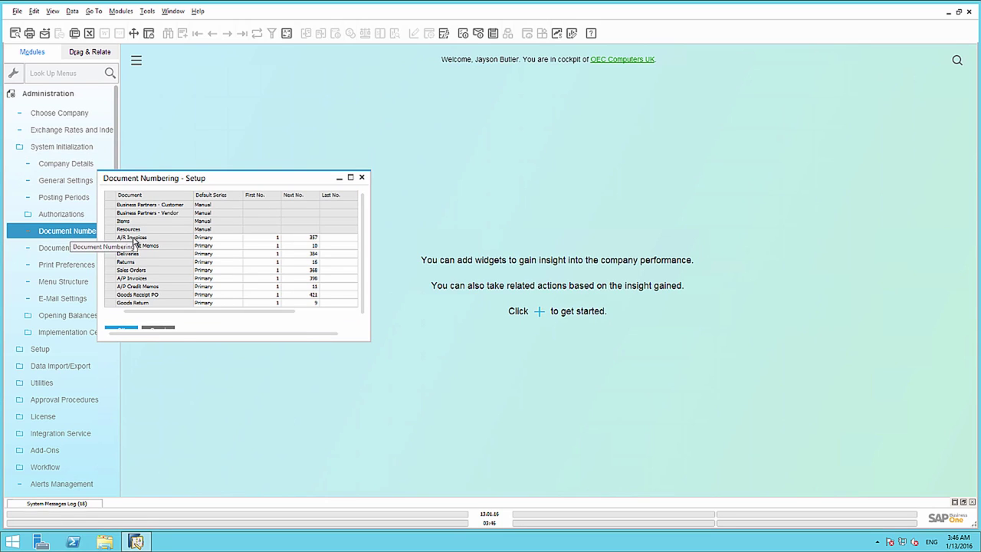
double_click(112, 238)
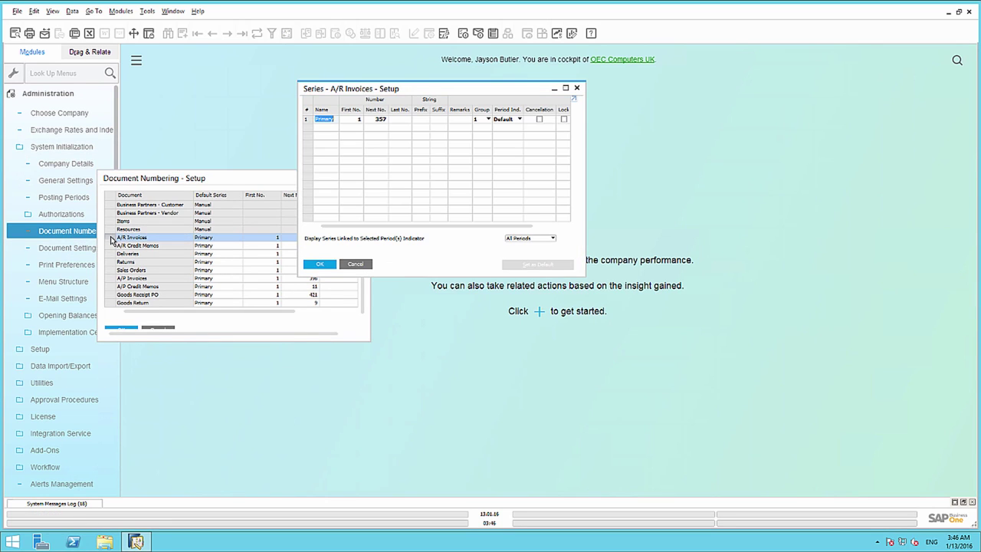
drag(376, 228, 539, 149)
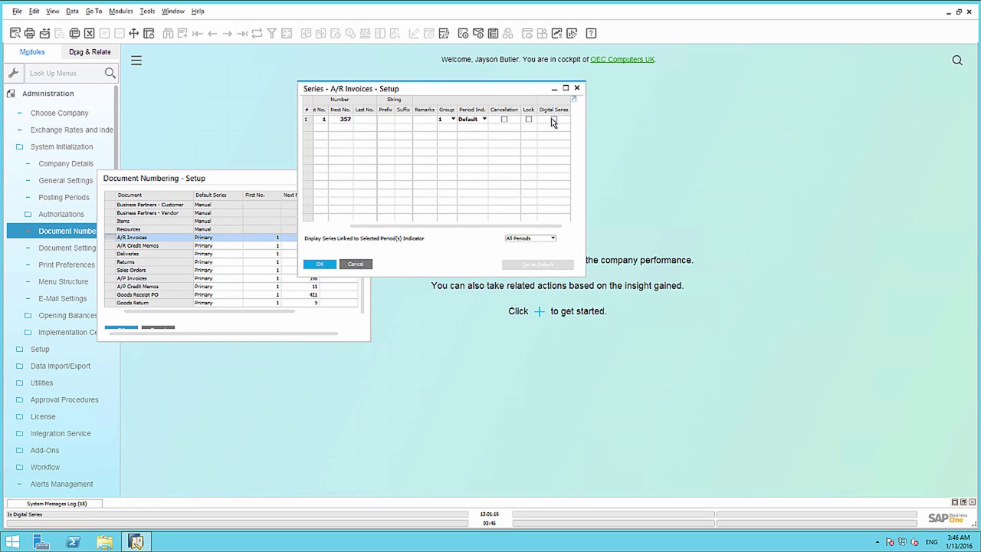
click(554, 121)
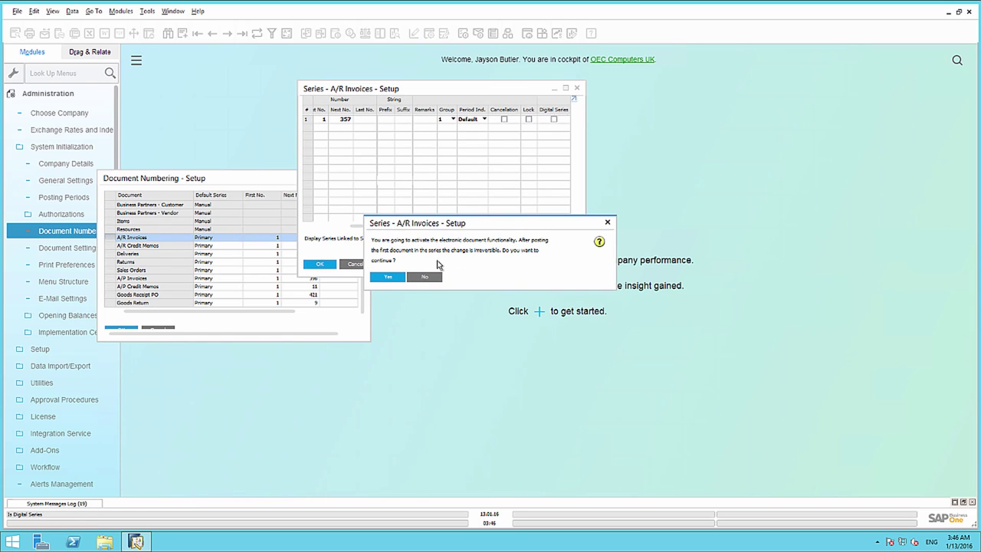
click(390, 277)
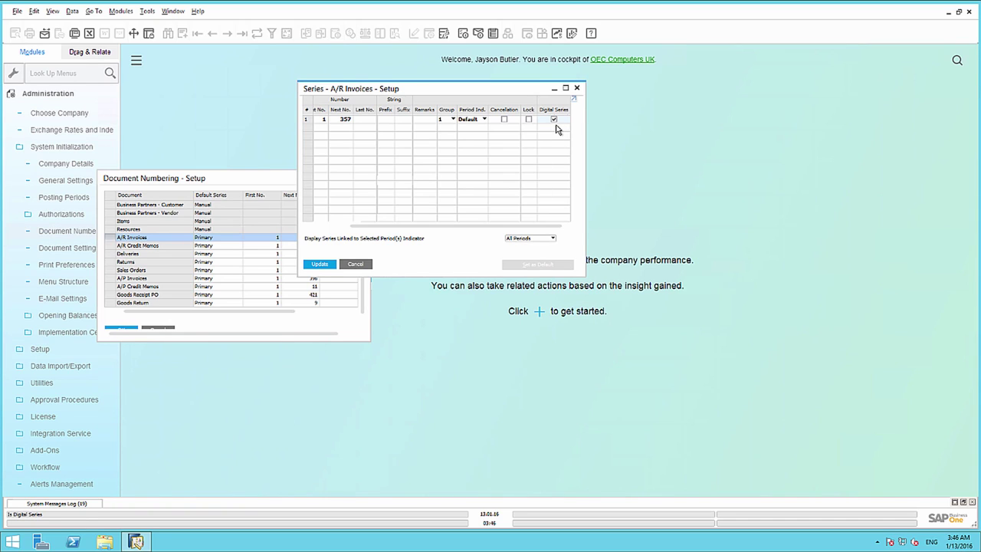
Update the A/R Invoices series and close Document Numbering with its changes saved.
click(320, 263)
click(319, 264)
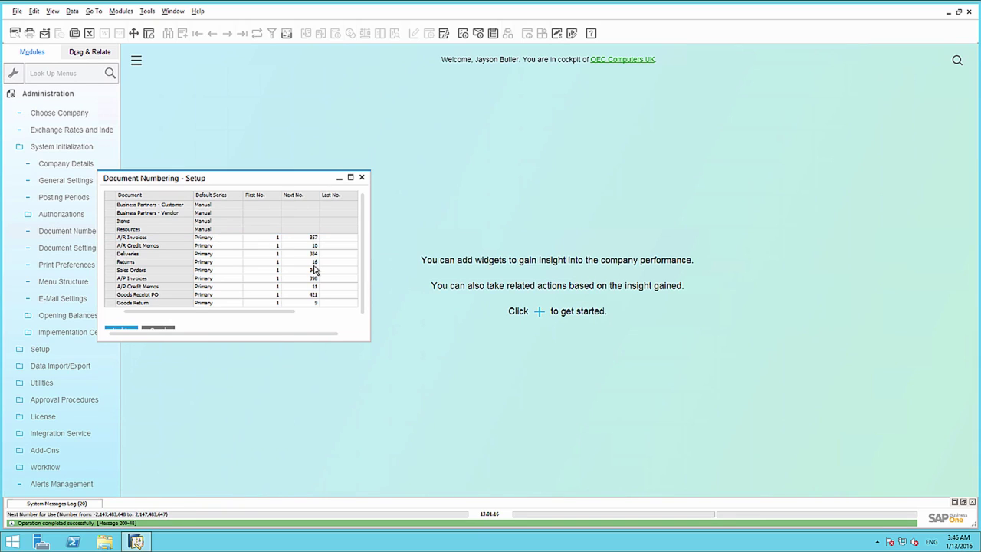
click(364, 178)
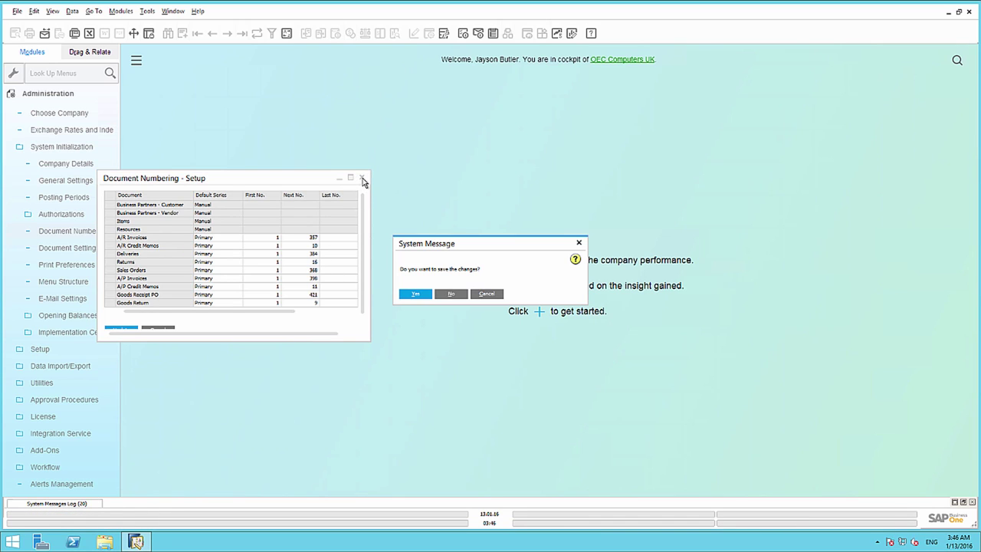
click(418, 295)
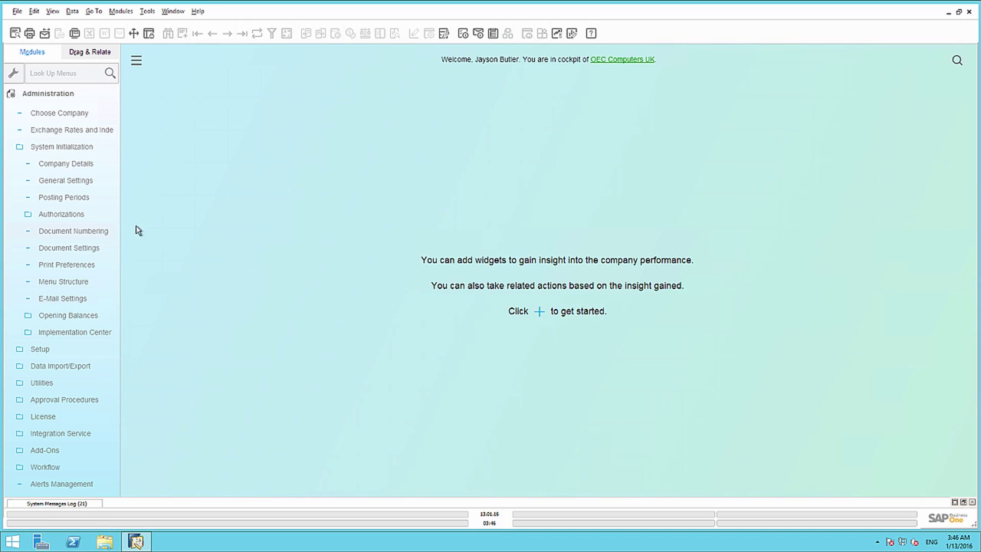
Set the XML File Folder path in General Settings to the desktop's XML_Output folder and save the settings.
click(80, 183)
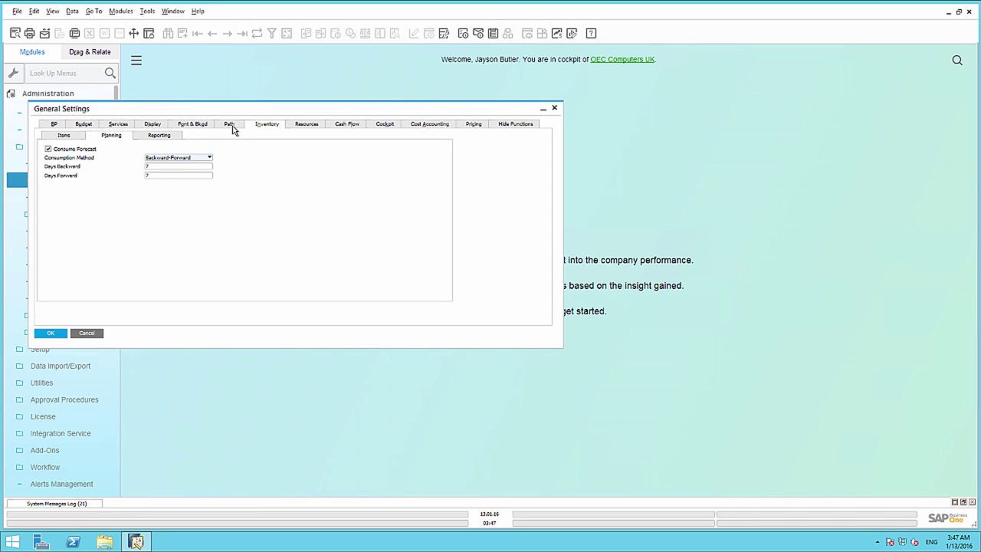
click(230, 125)
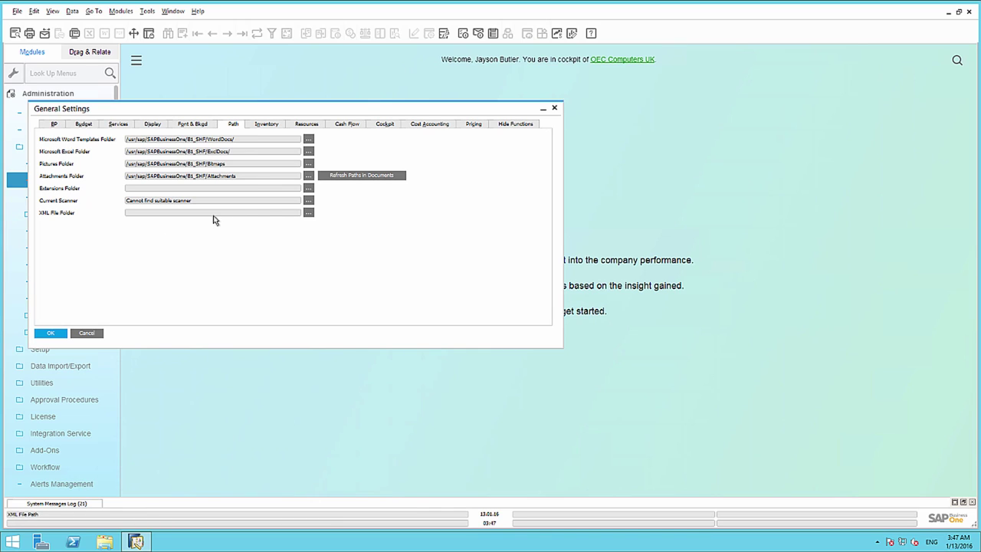
click(308, 213)
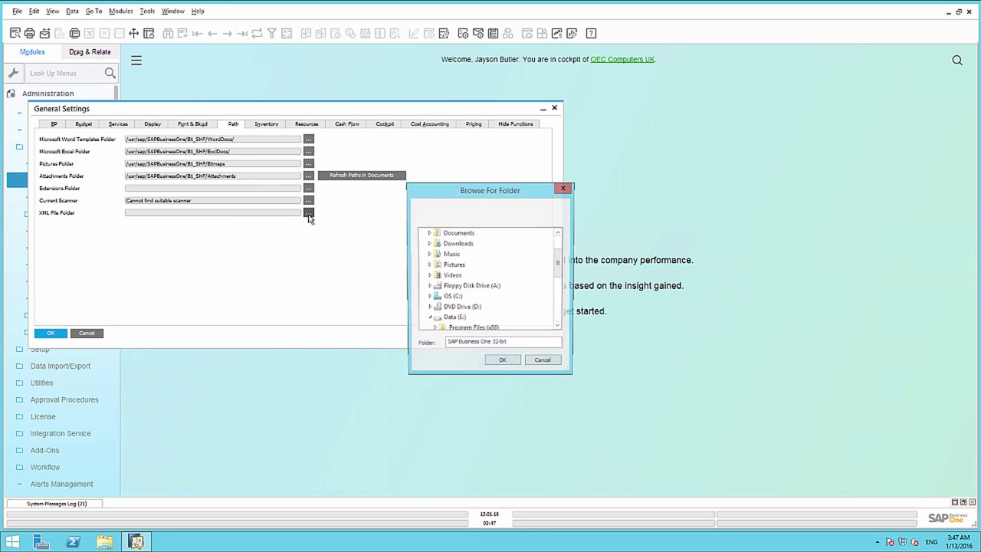
drag(560, 268, 561, 321)
click(469, 321)
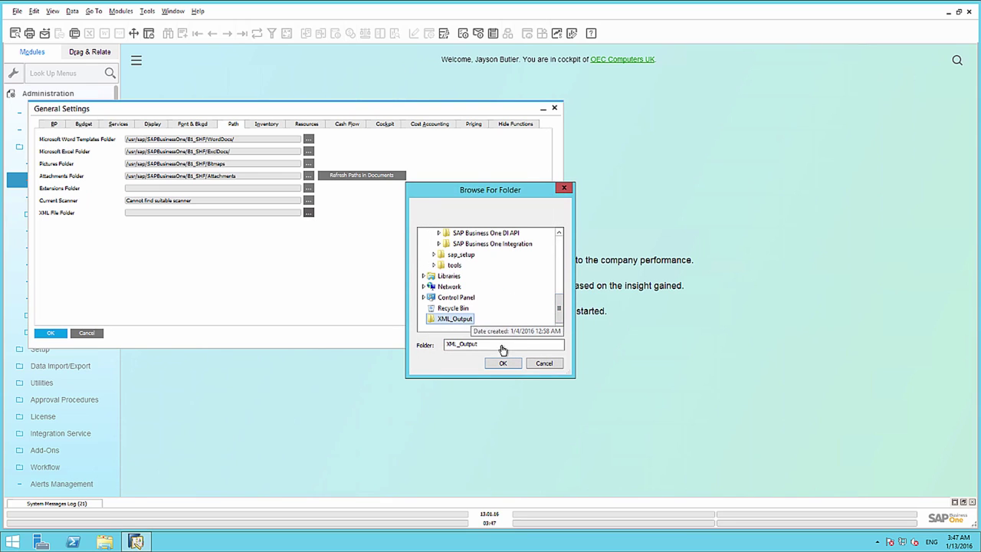
click(503, 365)
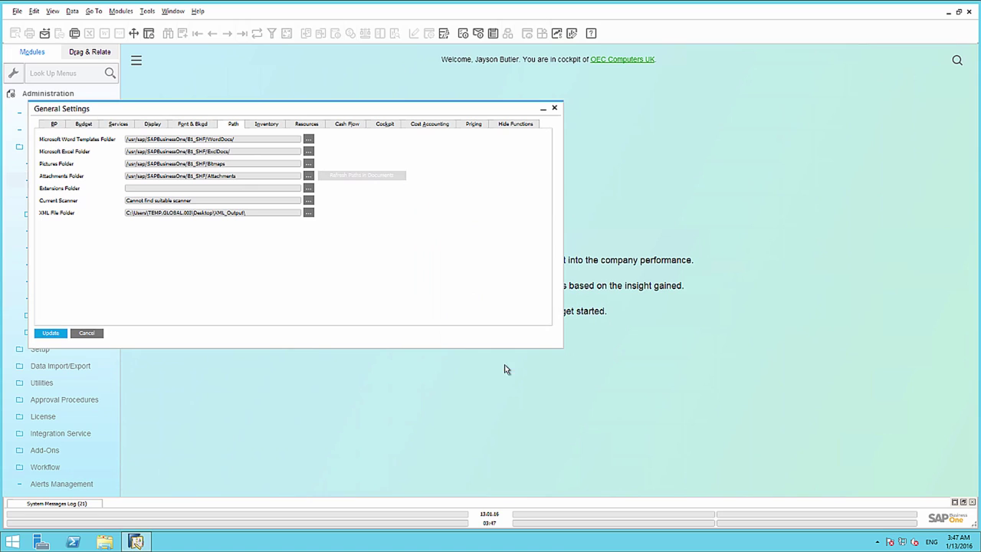
click(50, 334)
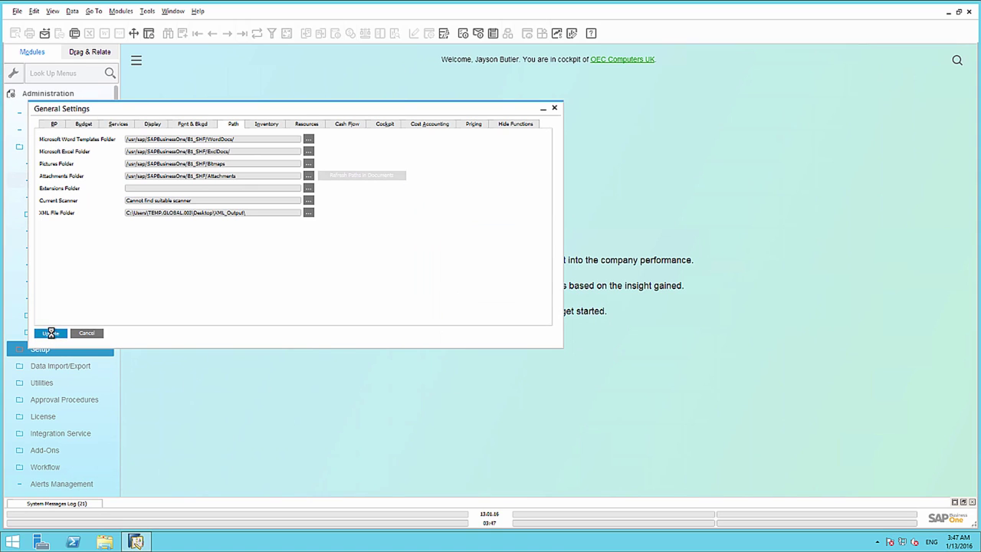
click(50, 334)
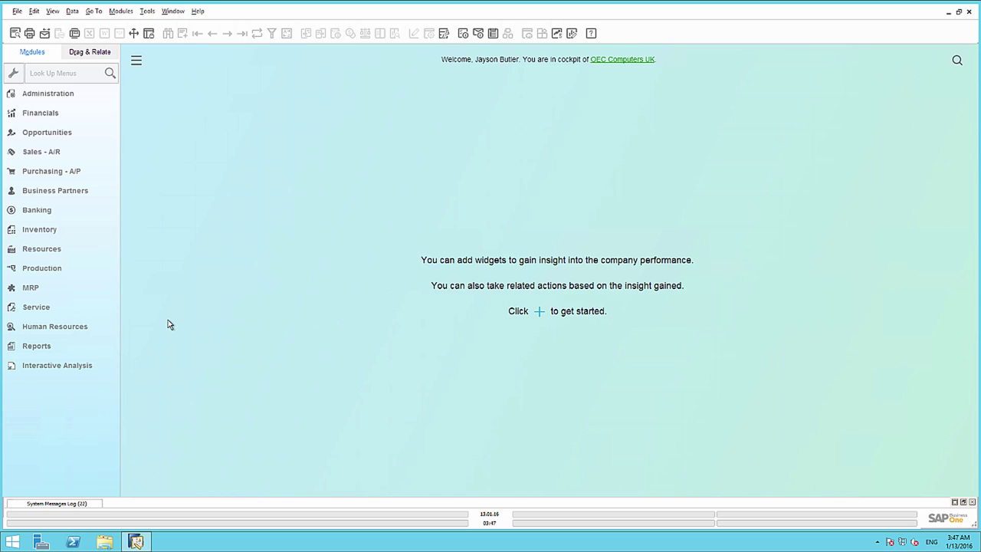
Find the Microchips customer record in Business Partner Master Data.
click(84, 192)
click(84, 209)
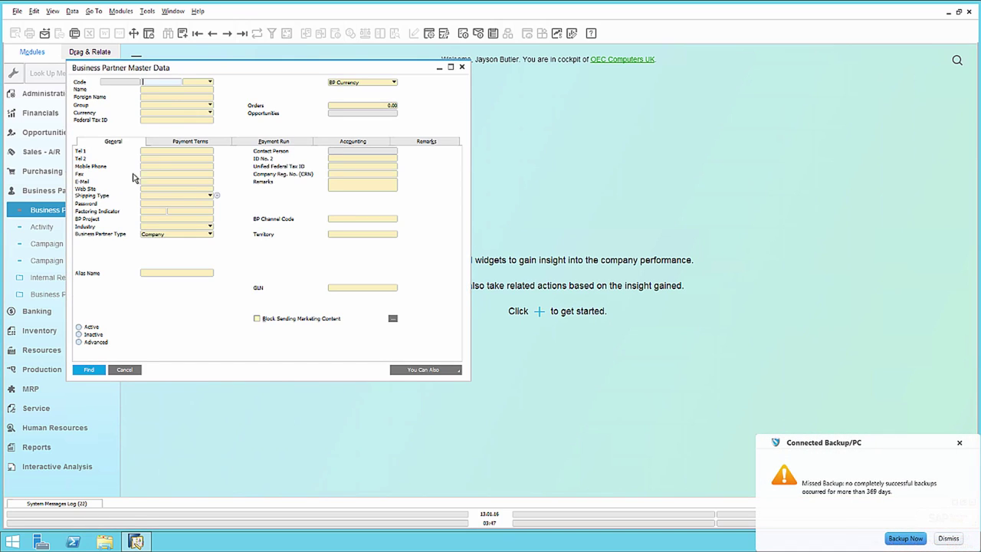
click(162, 90)
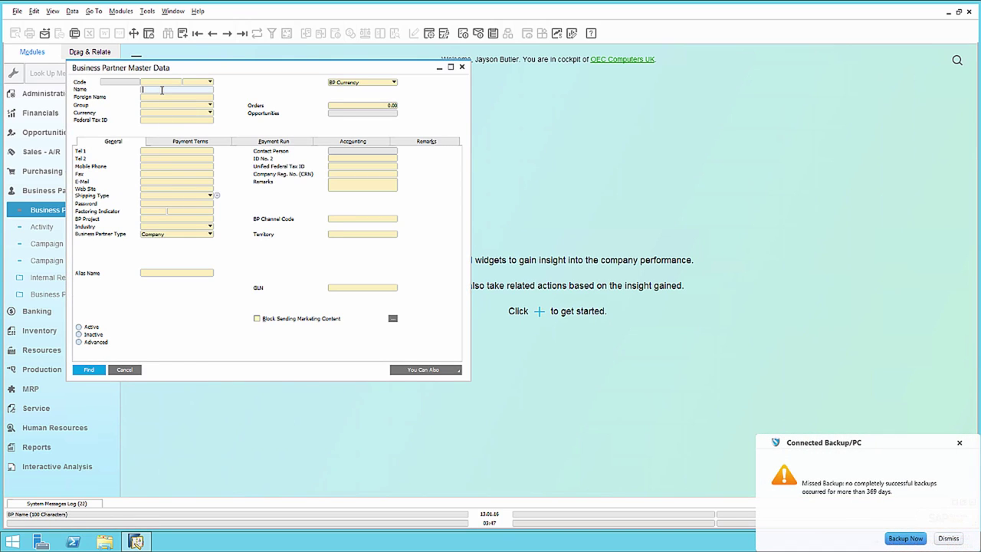
text(Microchips)
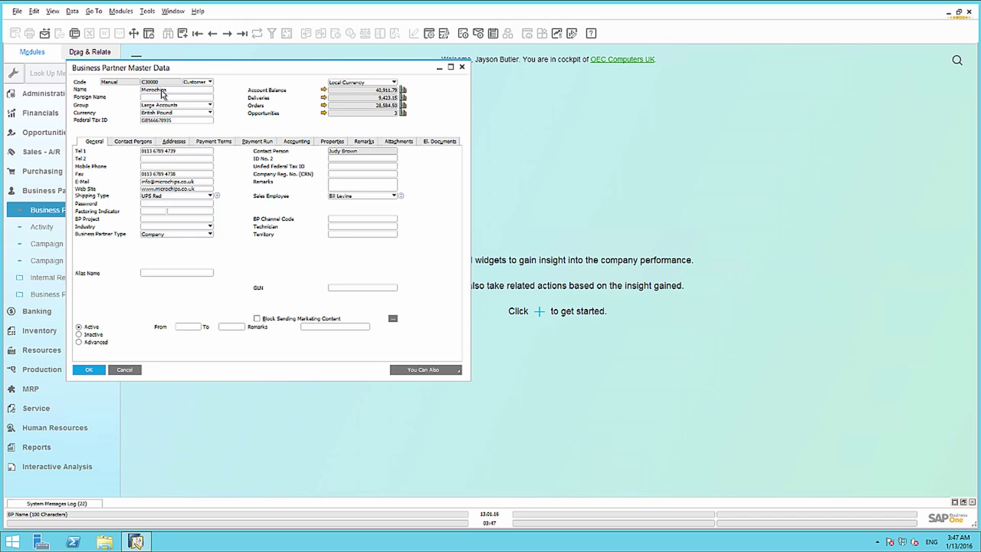
Set Microchips' electronic document export format to EDF mapping example and default generate type to Generate, and save the record.
click(443, 143)
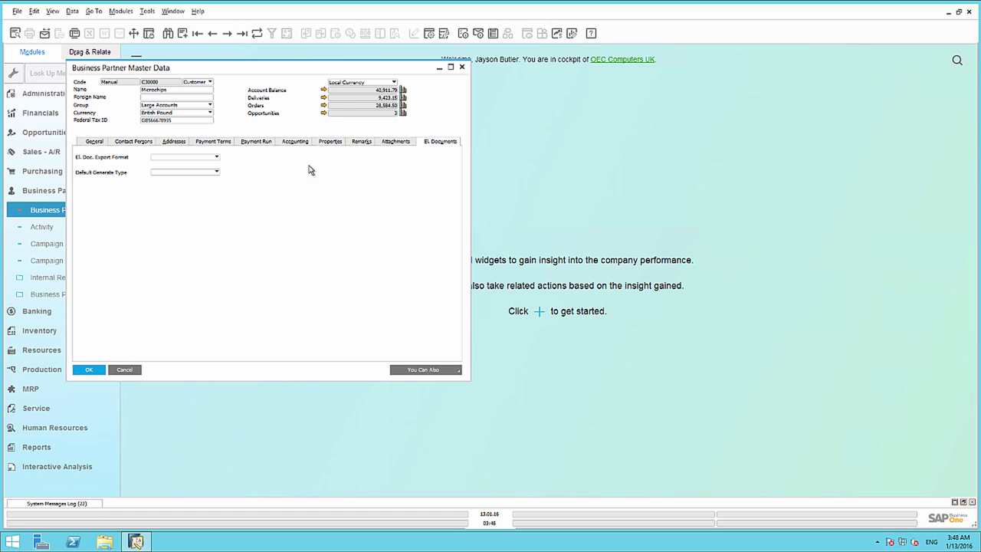
click(208, 159)
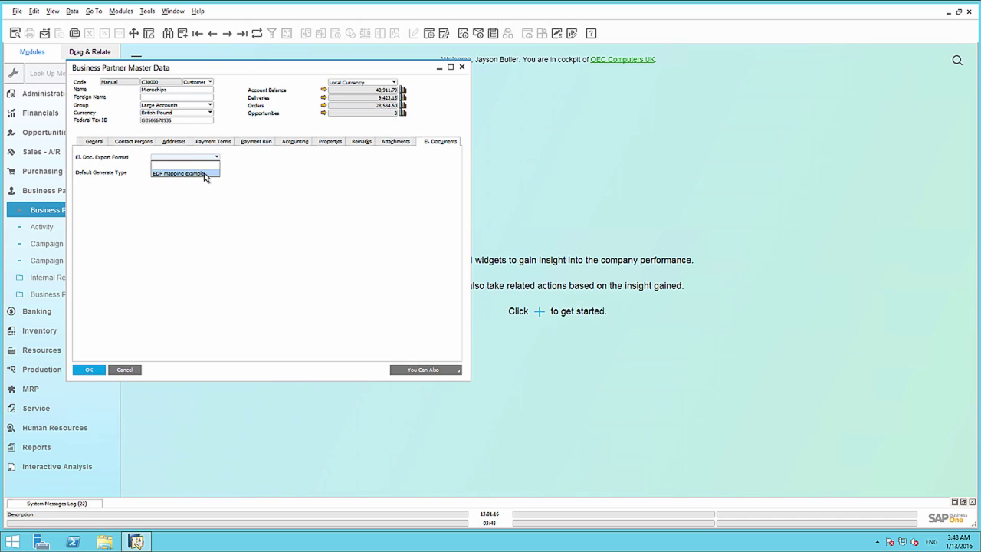
click(205, 175)
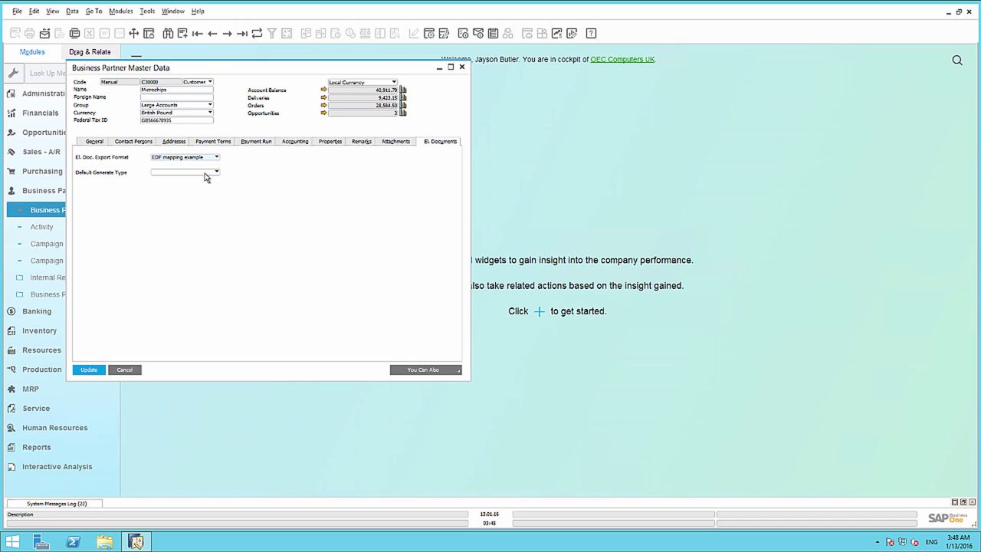
click(203, 175)
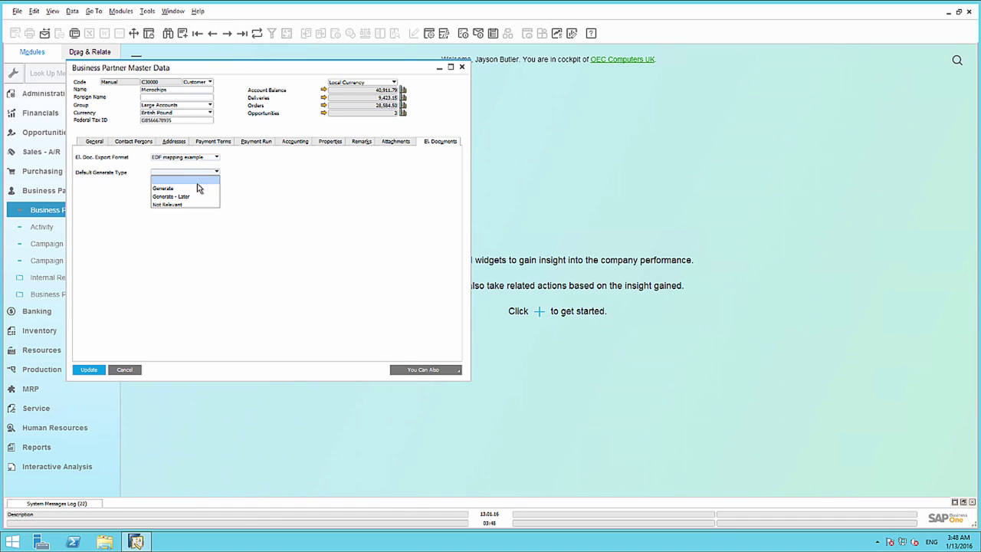
click(198, 190)
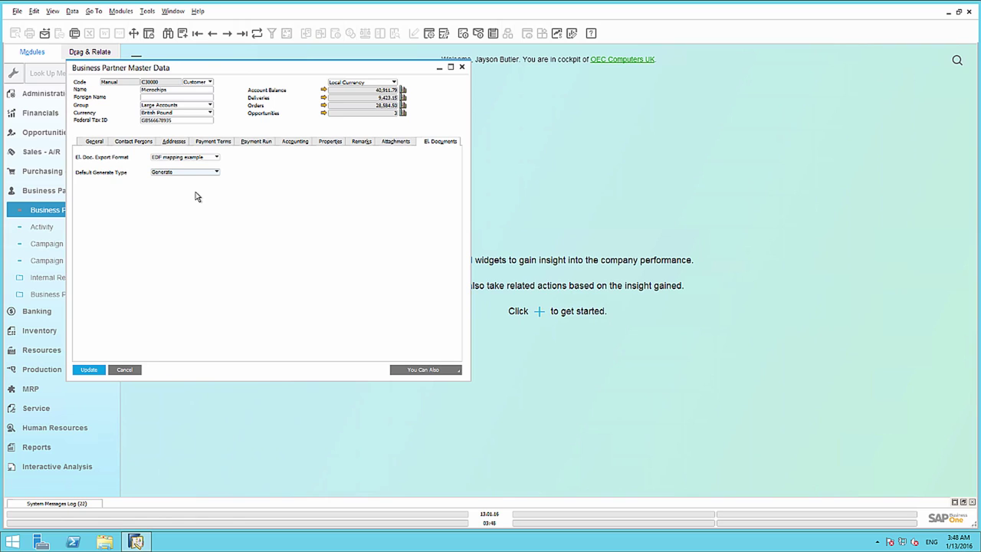
click(96, 374)
click(88, 370)
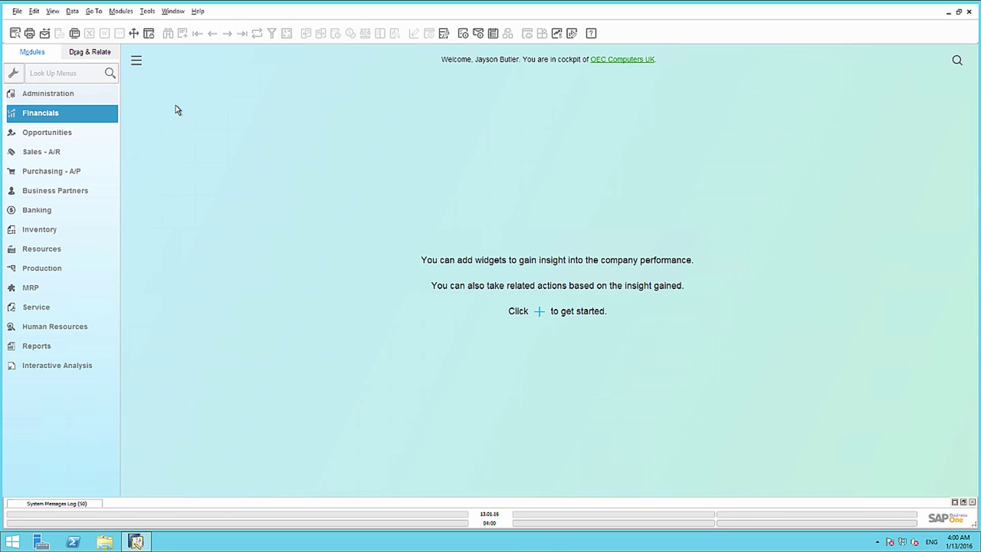
Duplicate the last existing A/R invoice as a new invoice.
click(46, 152)
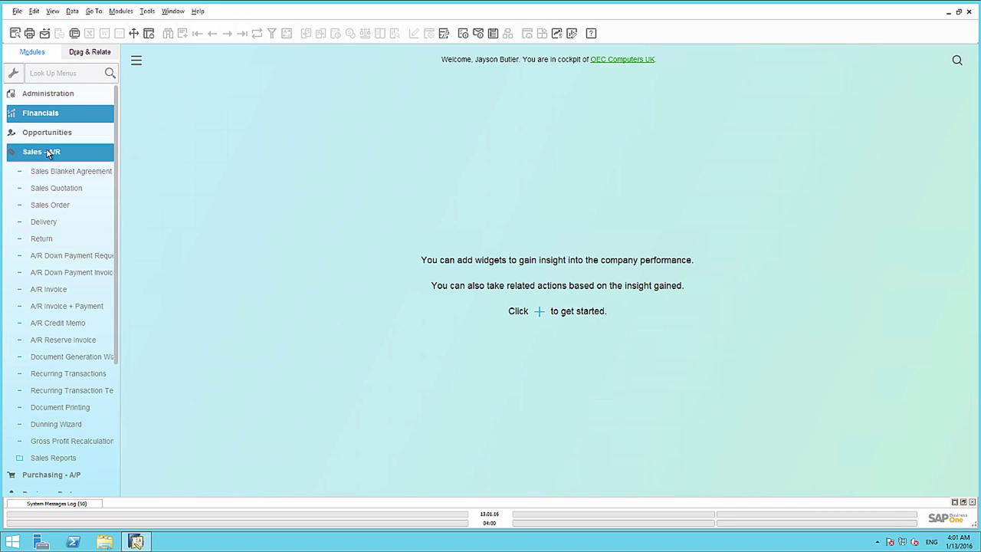
click(47, 149)
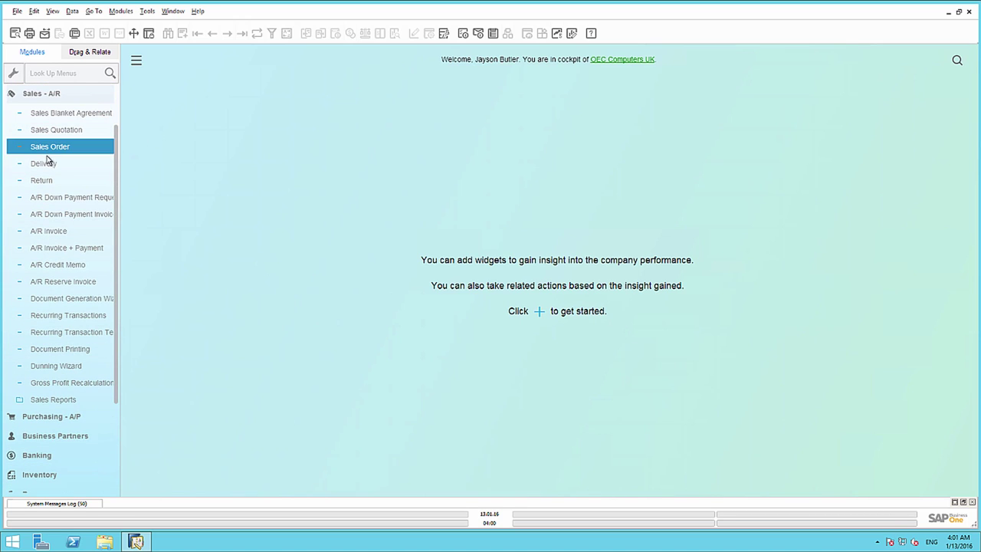
click(47, 231)
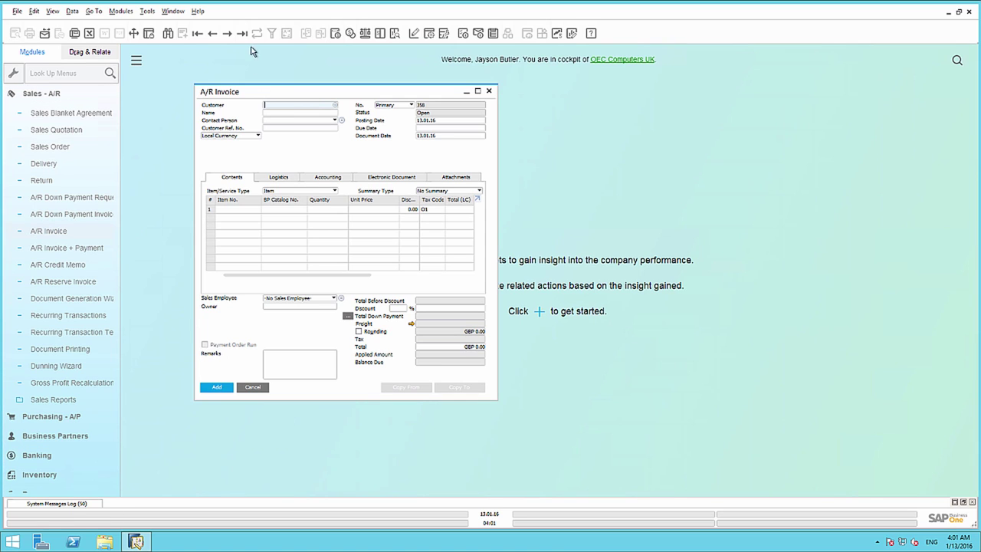
click(243, 34)
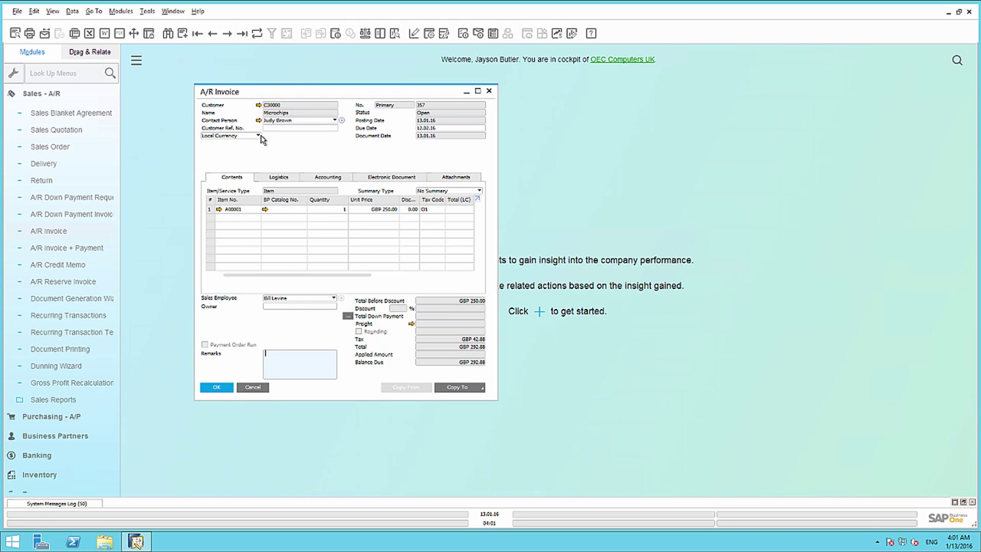
right_click(262, 164)
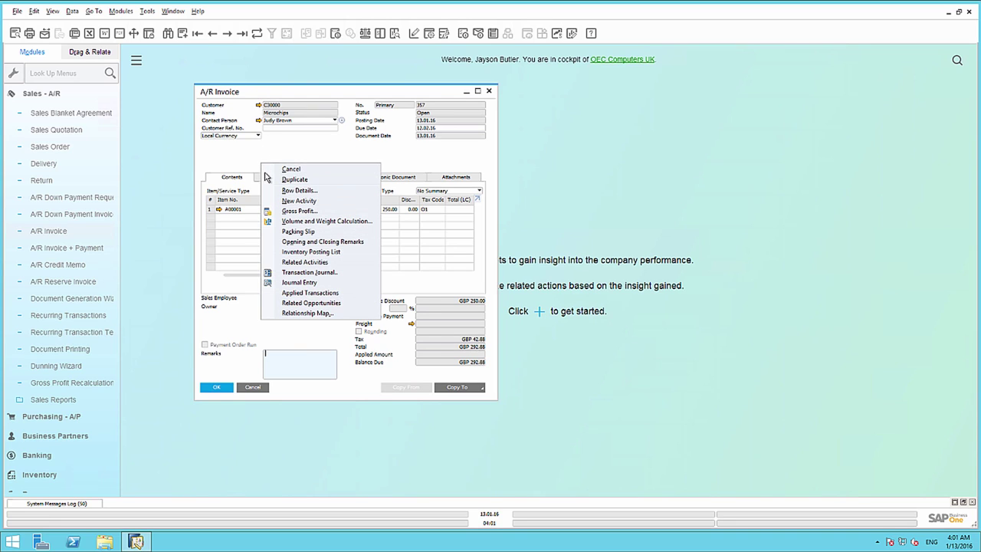
click(272, 180)
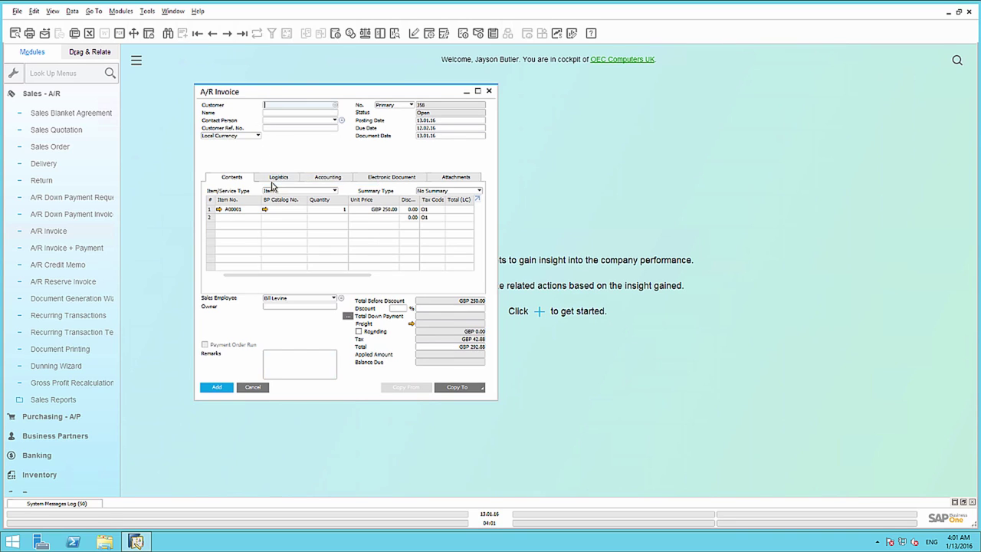
Assign Microchips as the customer of the duplicated invoice and enter item A00001 in its first row.
text(c3)
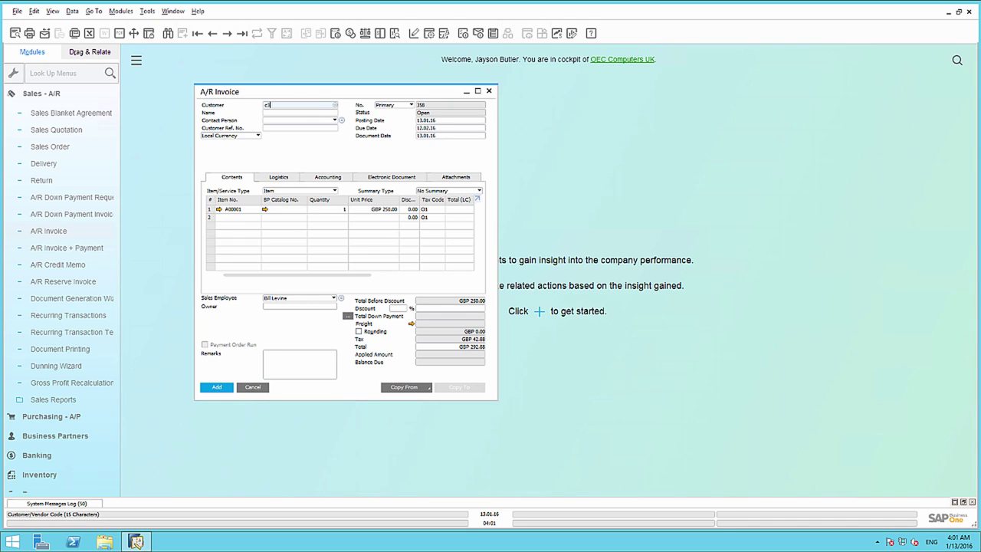
key(Tab)
click(388, 277)
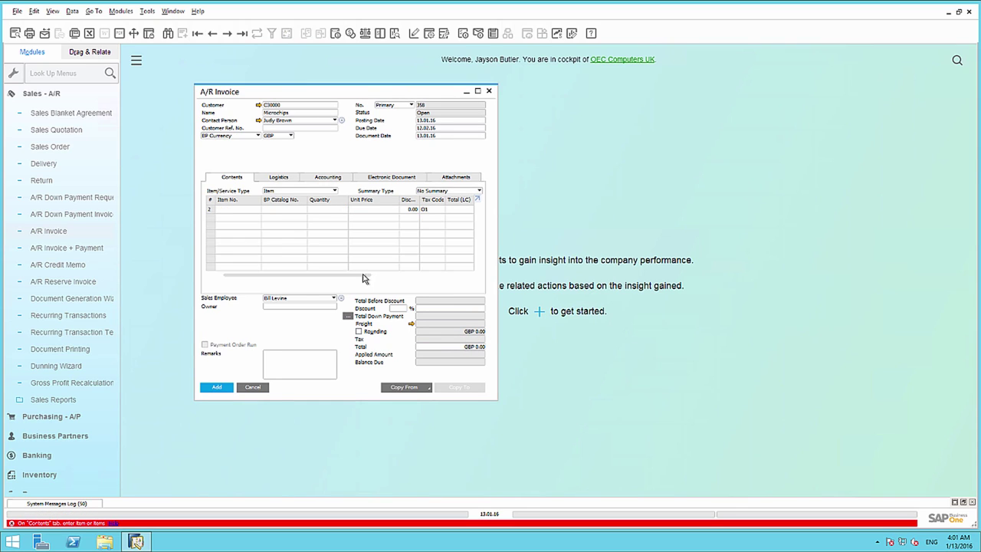
click(256, 208)
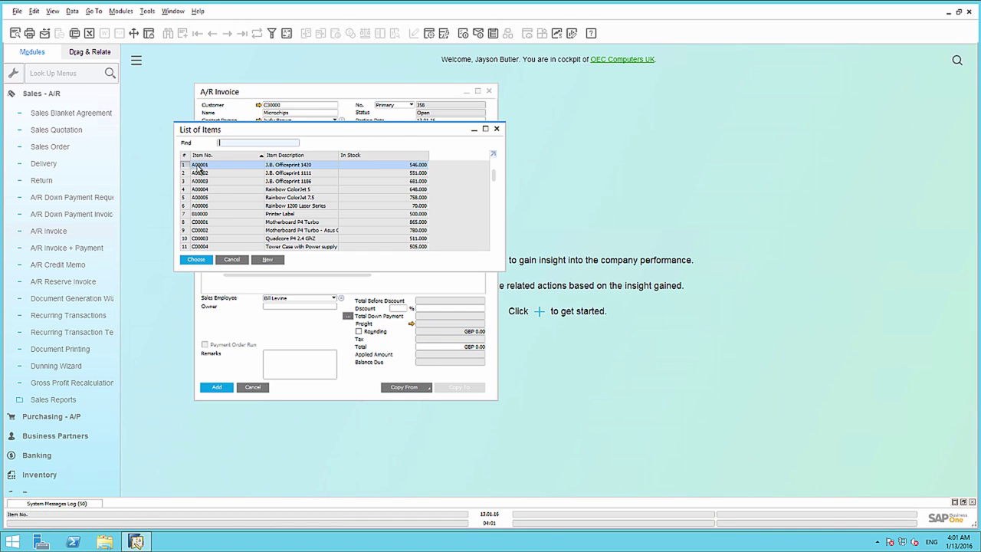
double_click(199, 169)
click(458, 274)
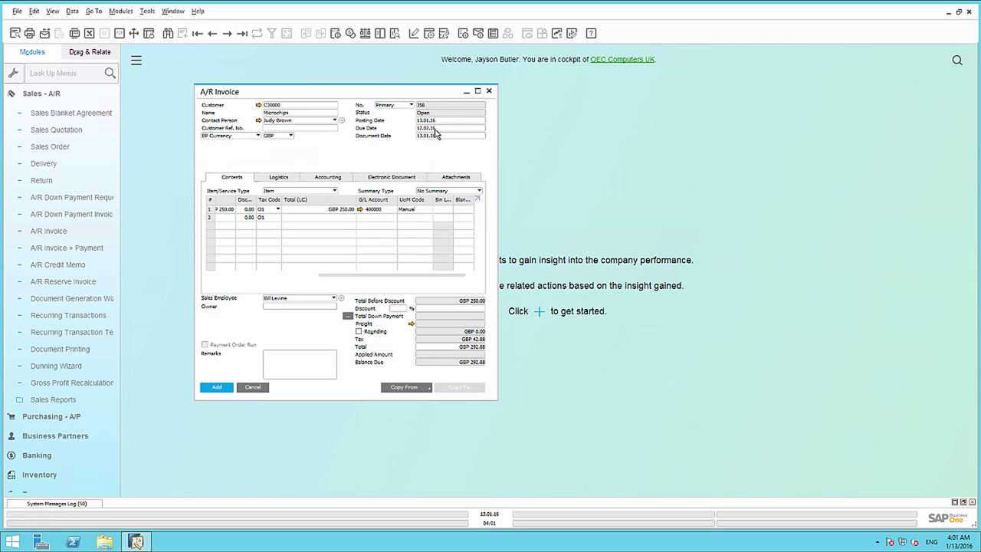
Add the A/R invoice despite the exceeded credit limit and display the last invoice record.
click(216, 387)
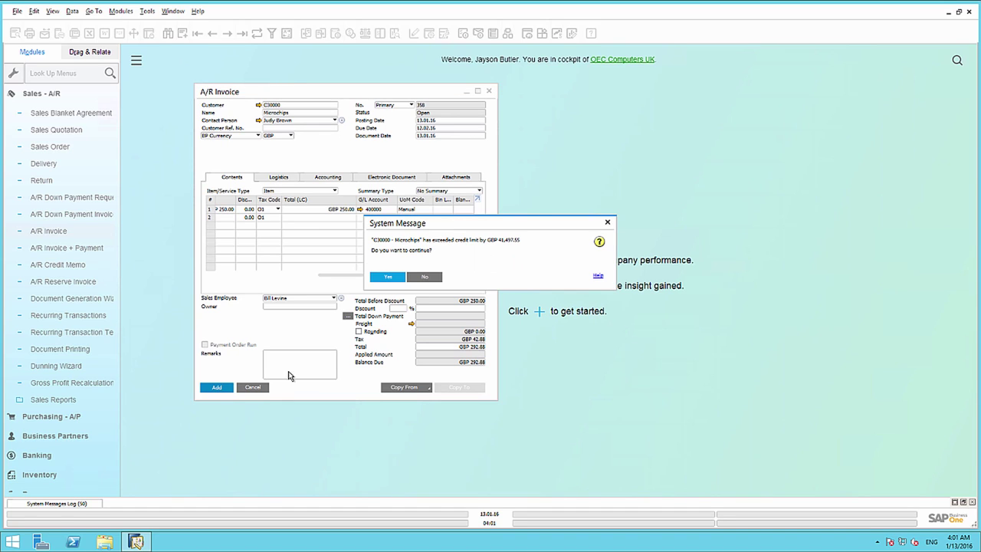
click(389, 277)
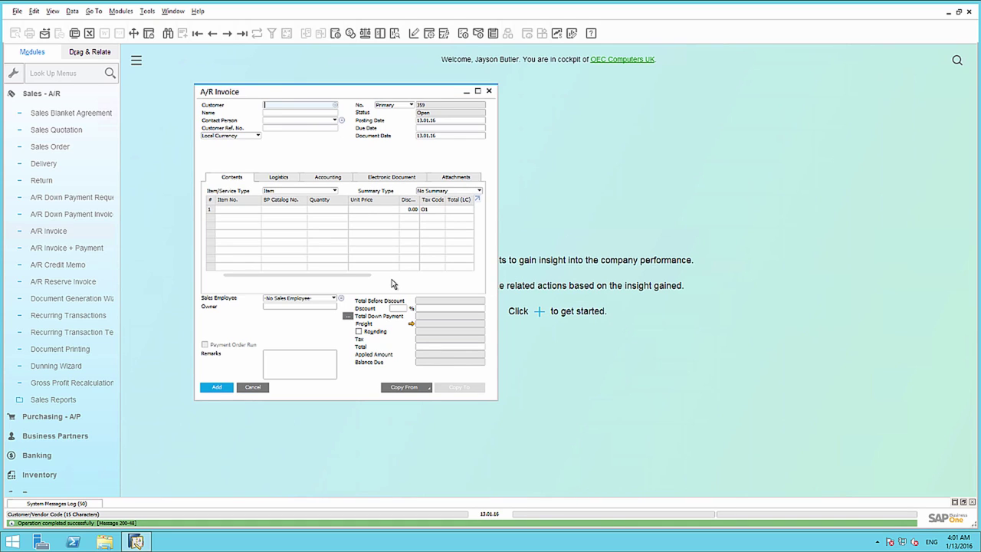
click(242, 35)
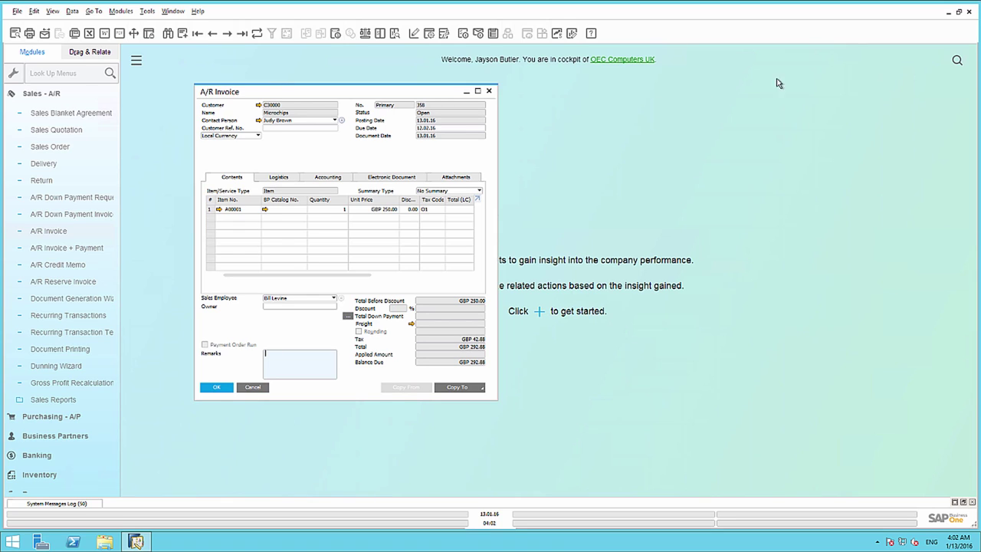
Switch to the desktop's XML_Output folder and open the XML file 13_001_000358_13012016 in Notepad to examine its contents.
click(949, 12)
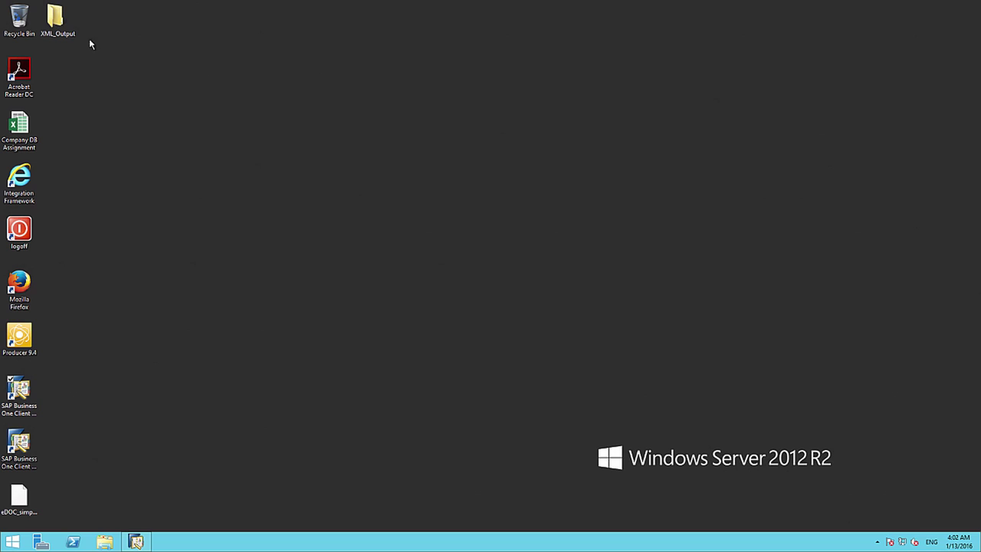
double_click(54, 21)
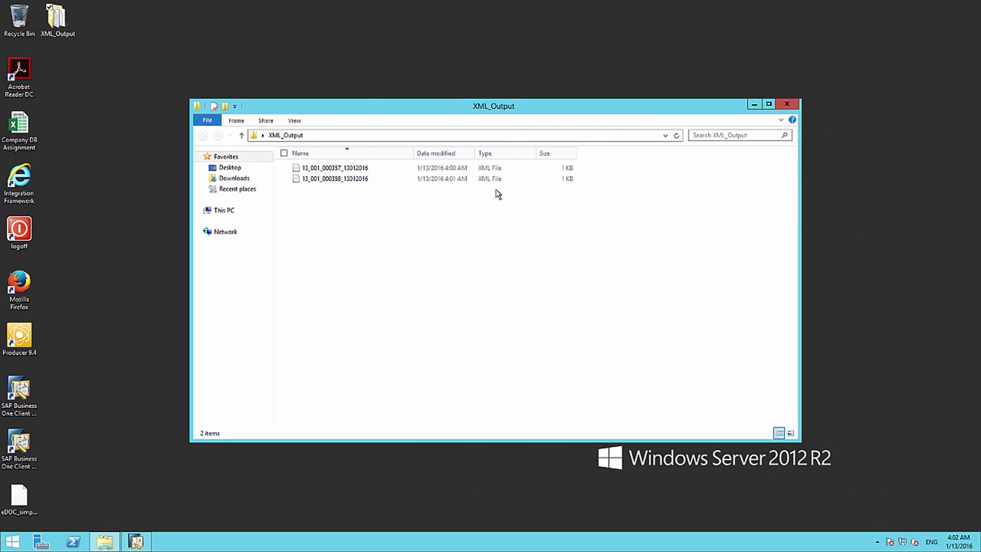
click(332, 183)
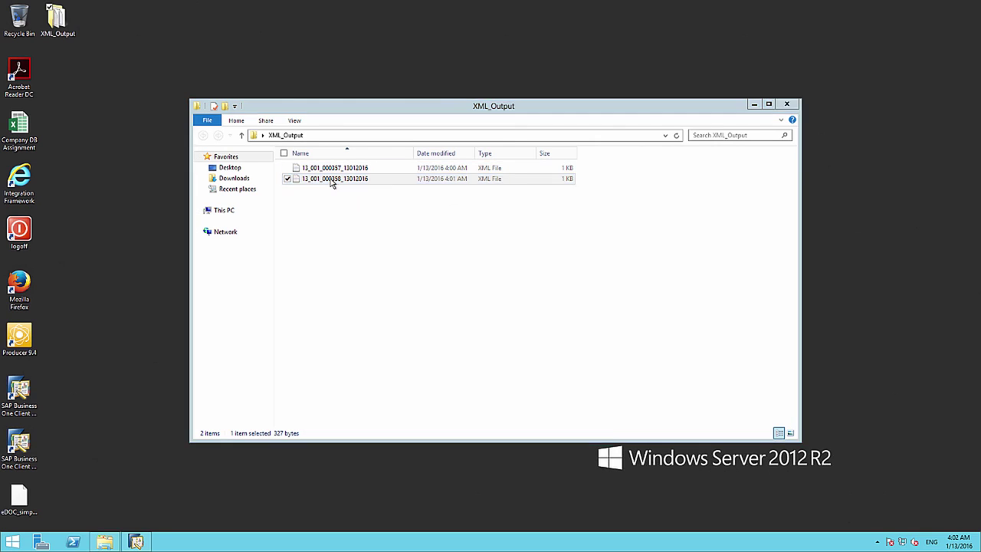
right_click(409, 182)
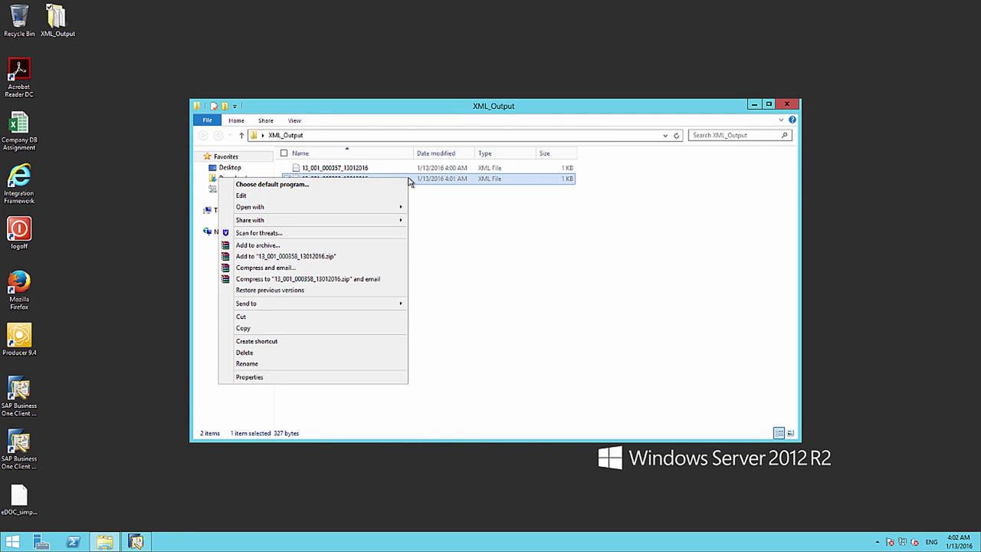
mouse_move(395, 210)
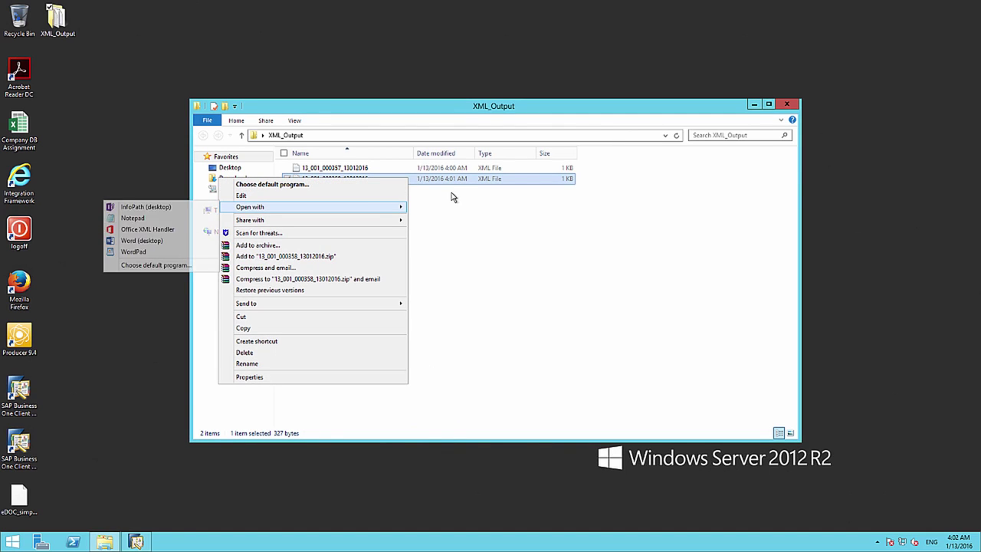
click(177, 221)
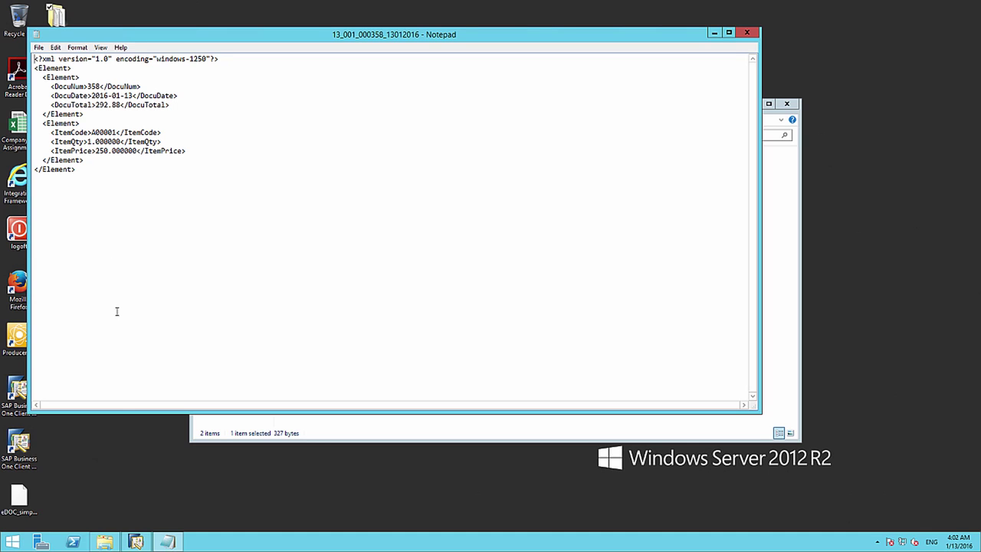
Switch back to SAP Business One, display the Electronic Document Monitor report and select the entry for invoice IN 358.
click(136, 542)
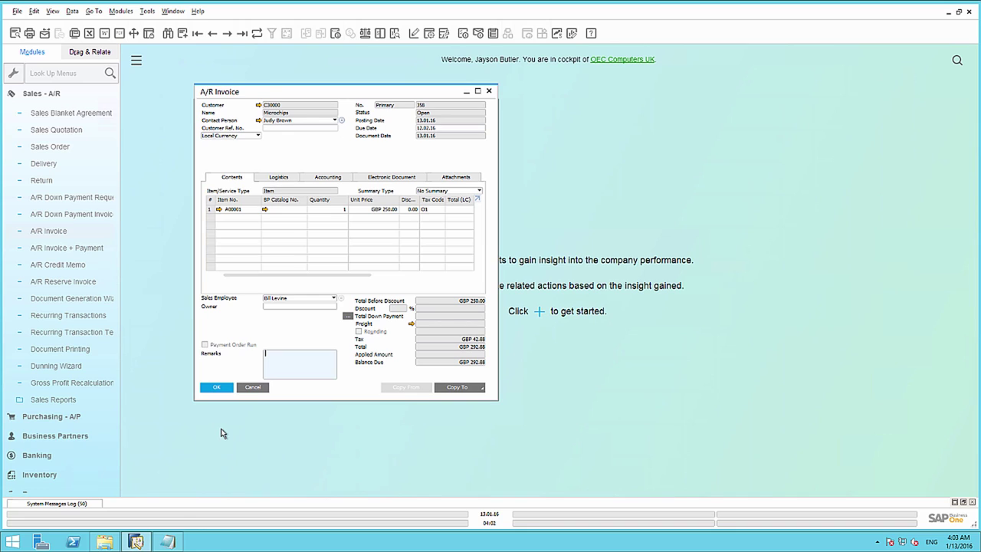
click(47, 95)
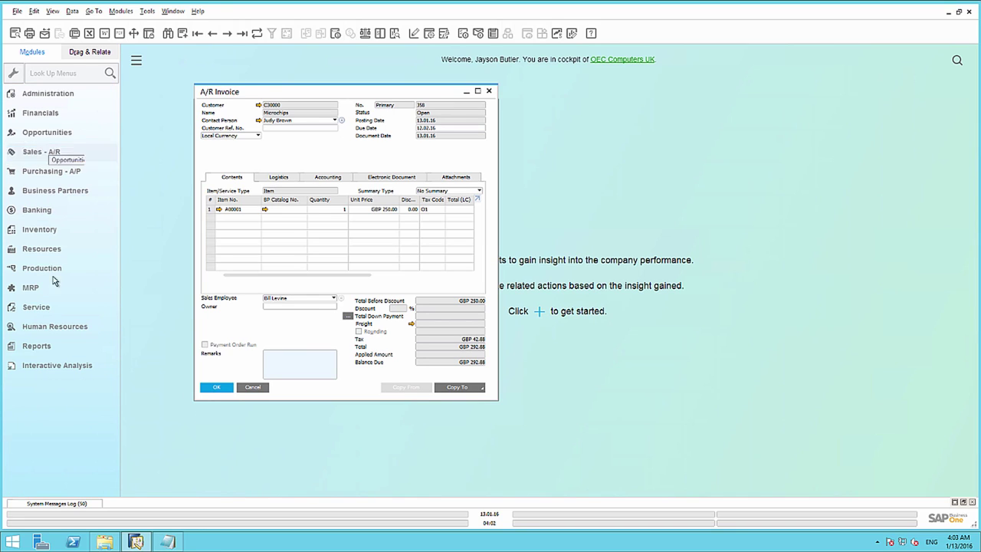
click(39, 348)
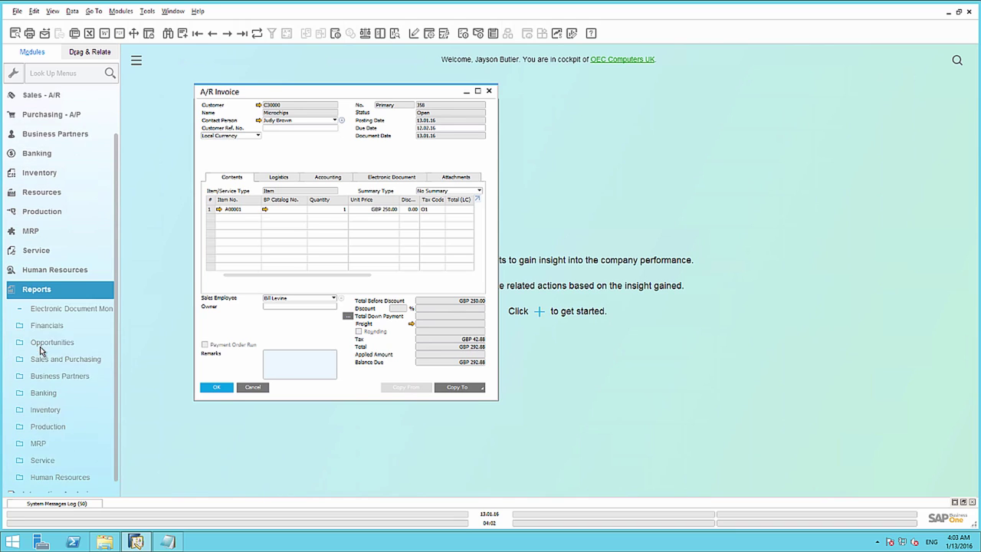
click(82, 296)
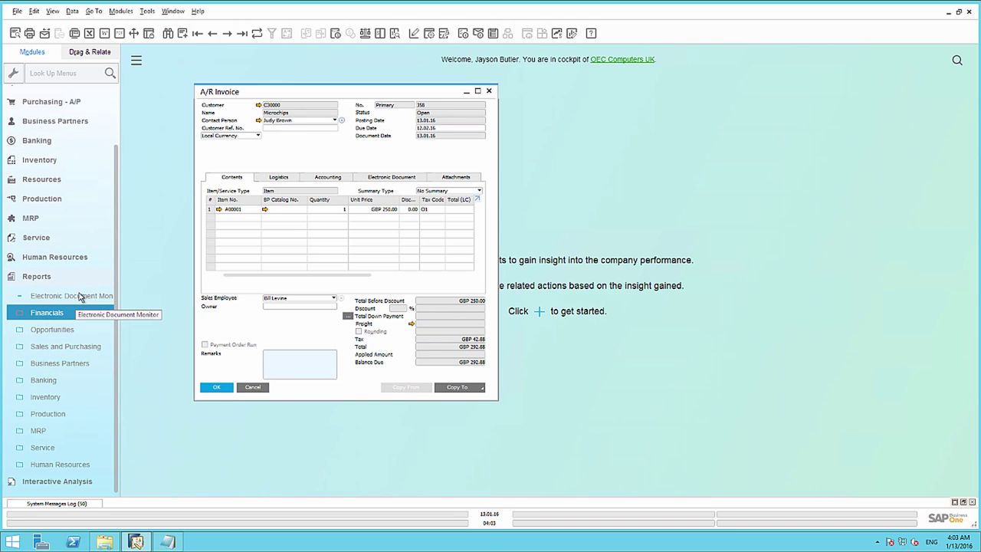
click(79, 298)
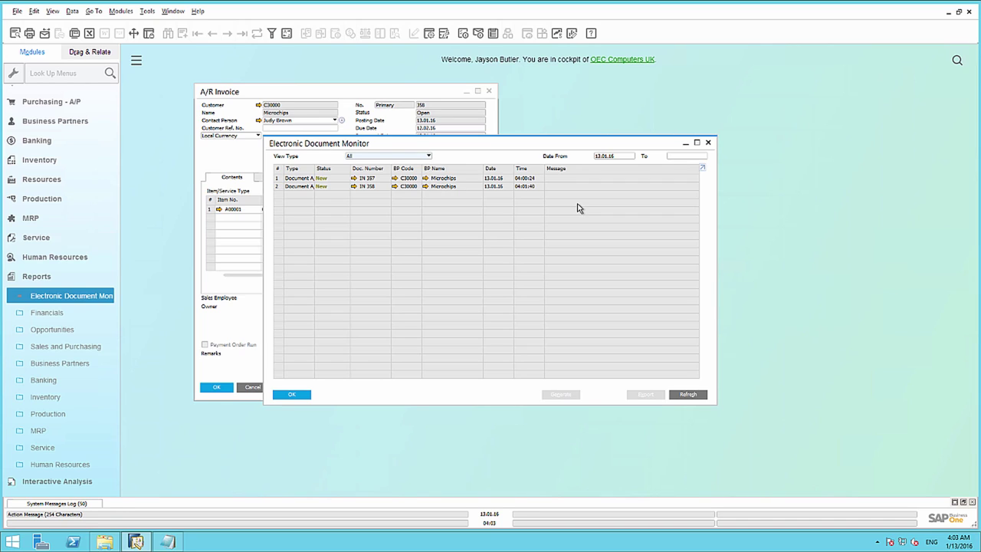
click(278, 189)
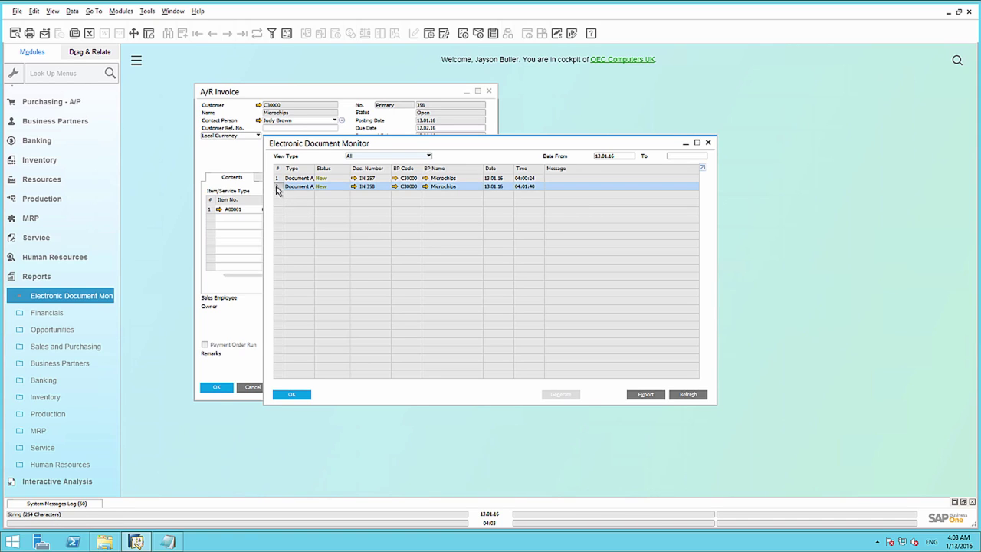